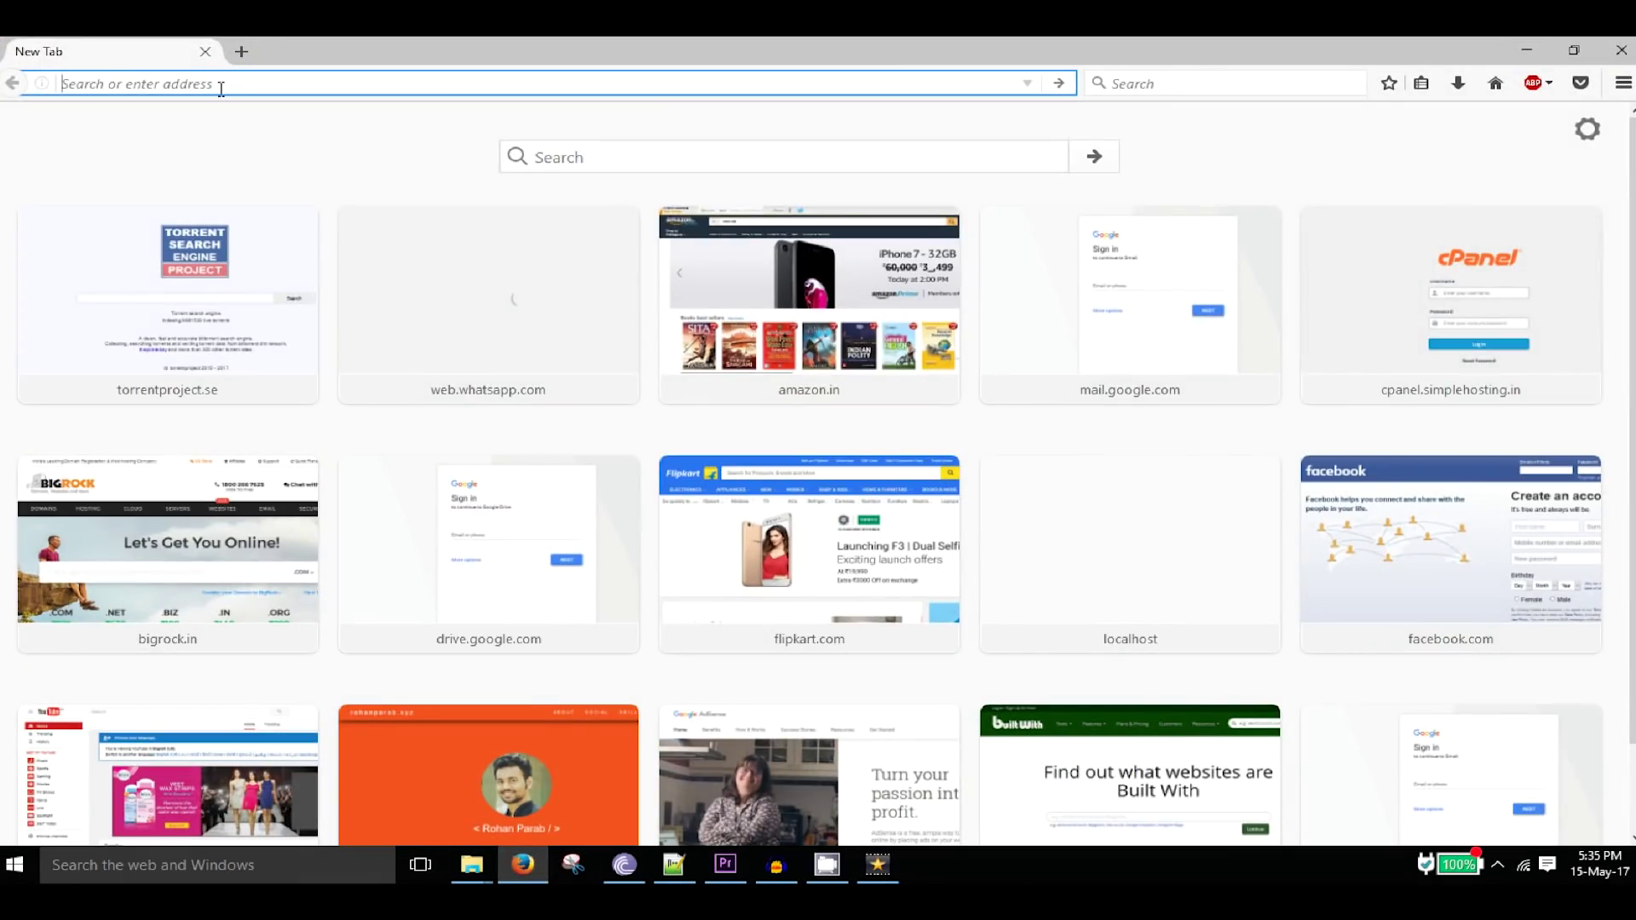
Search Google for 'ransomware' in Firefox
type("ransomware")
key("Return")
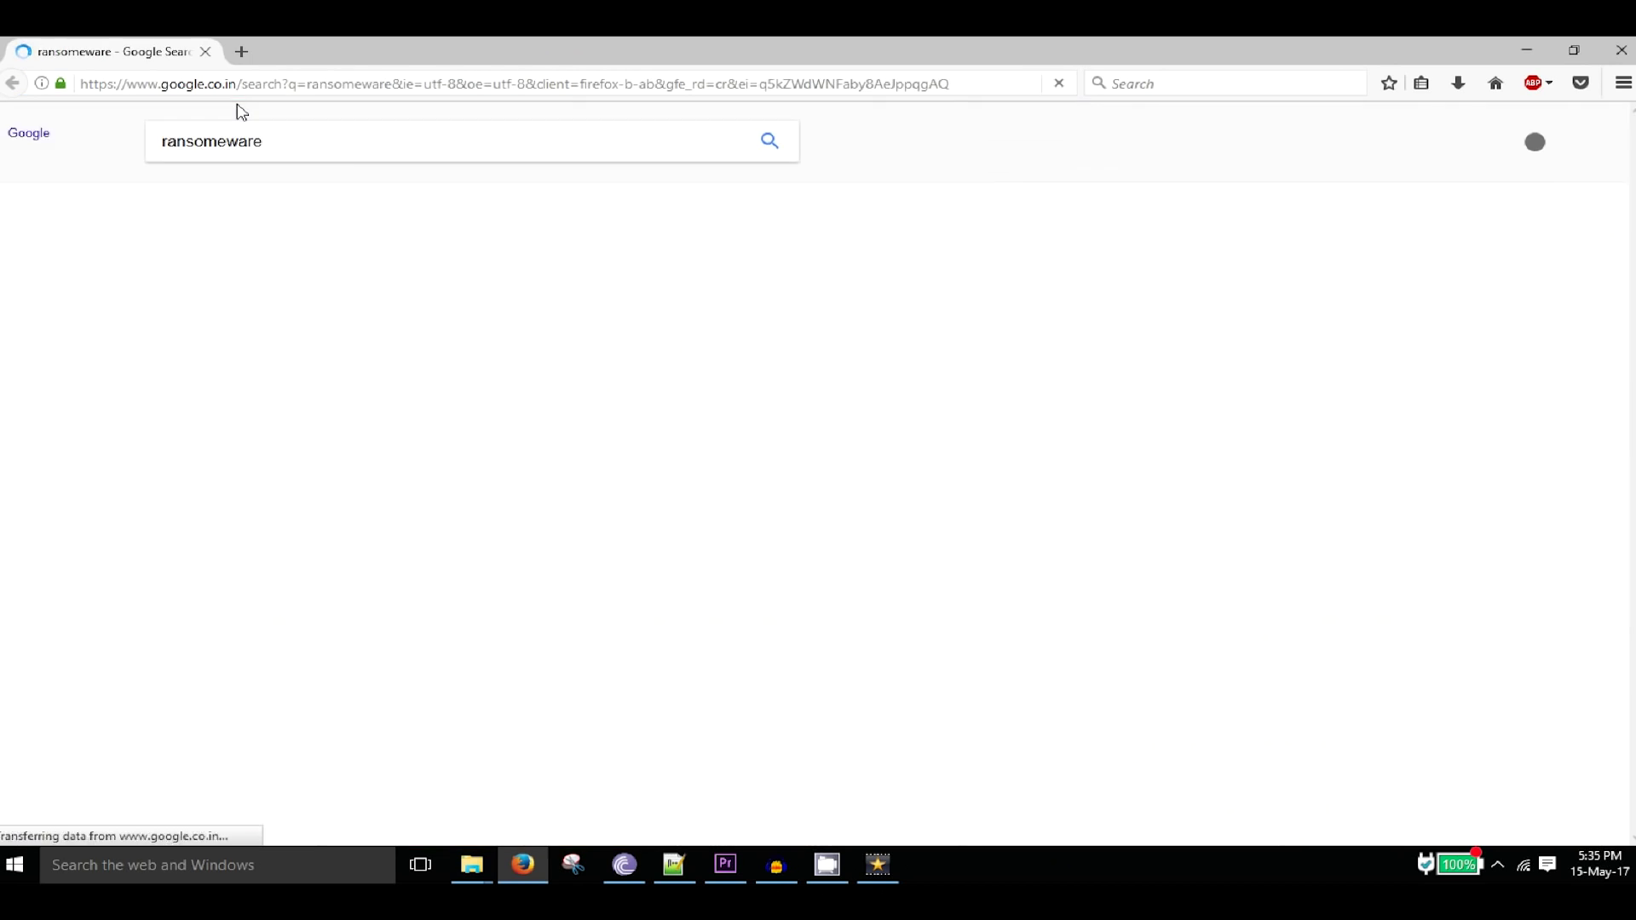
scroll(324, 324, "down", 7)
Open the Guardian story in the background and read the Wikipedia Ransomware article, then close it
middle_click(219, 437)
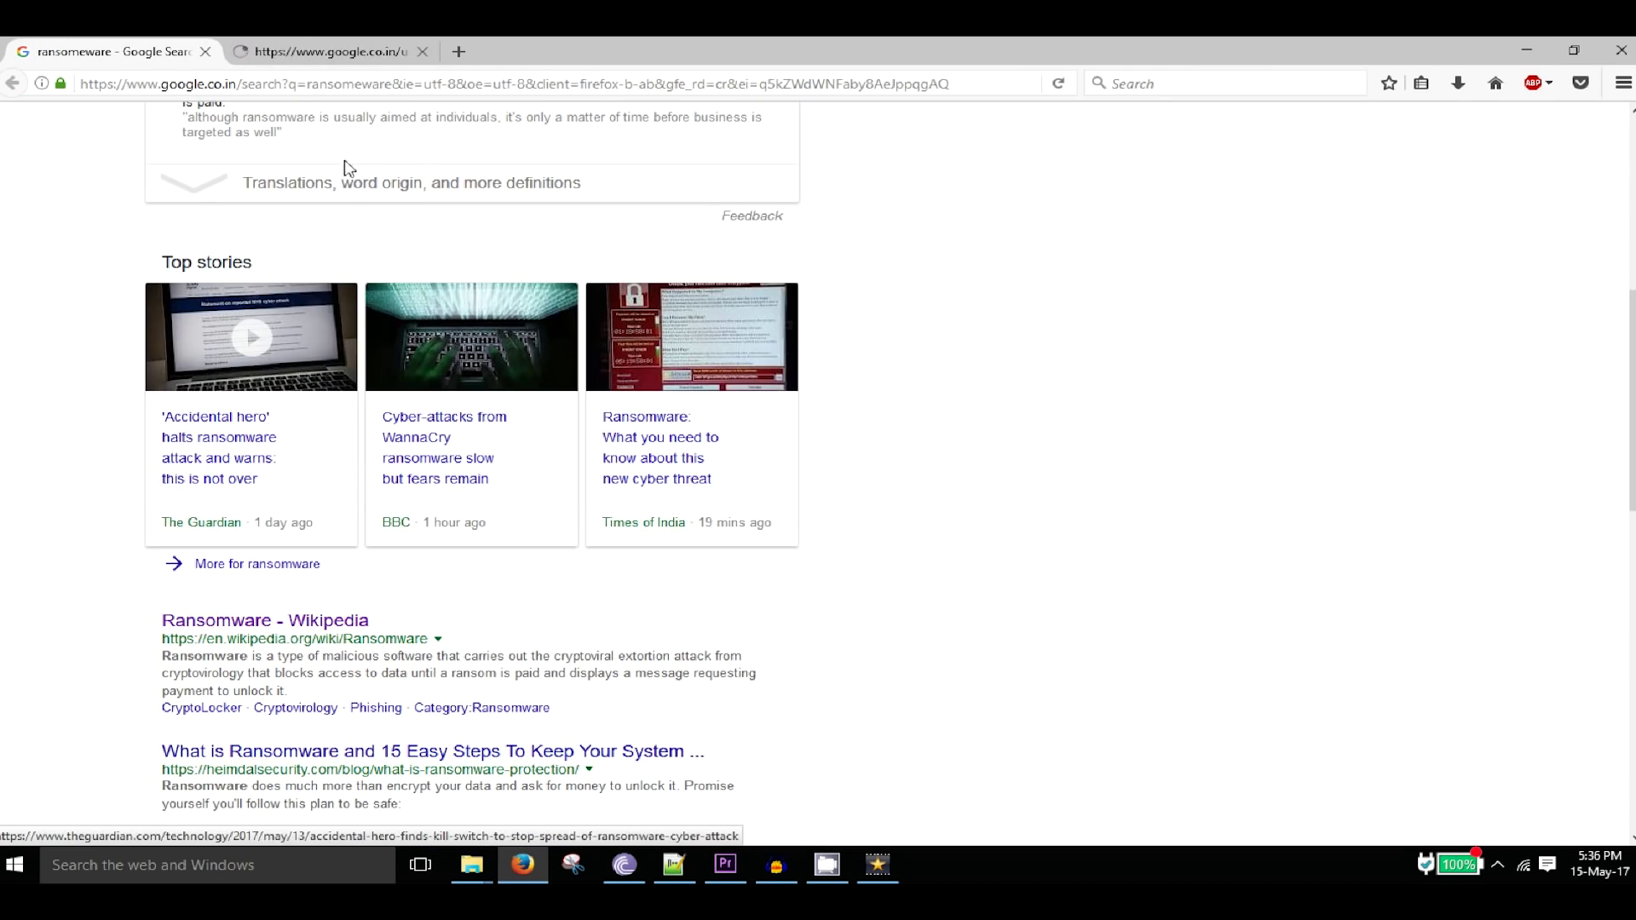
left_click(310, 51)
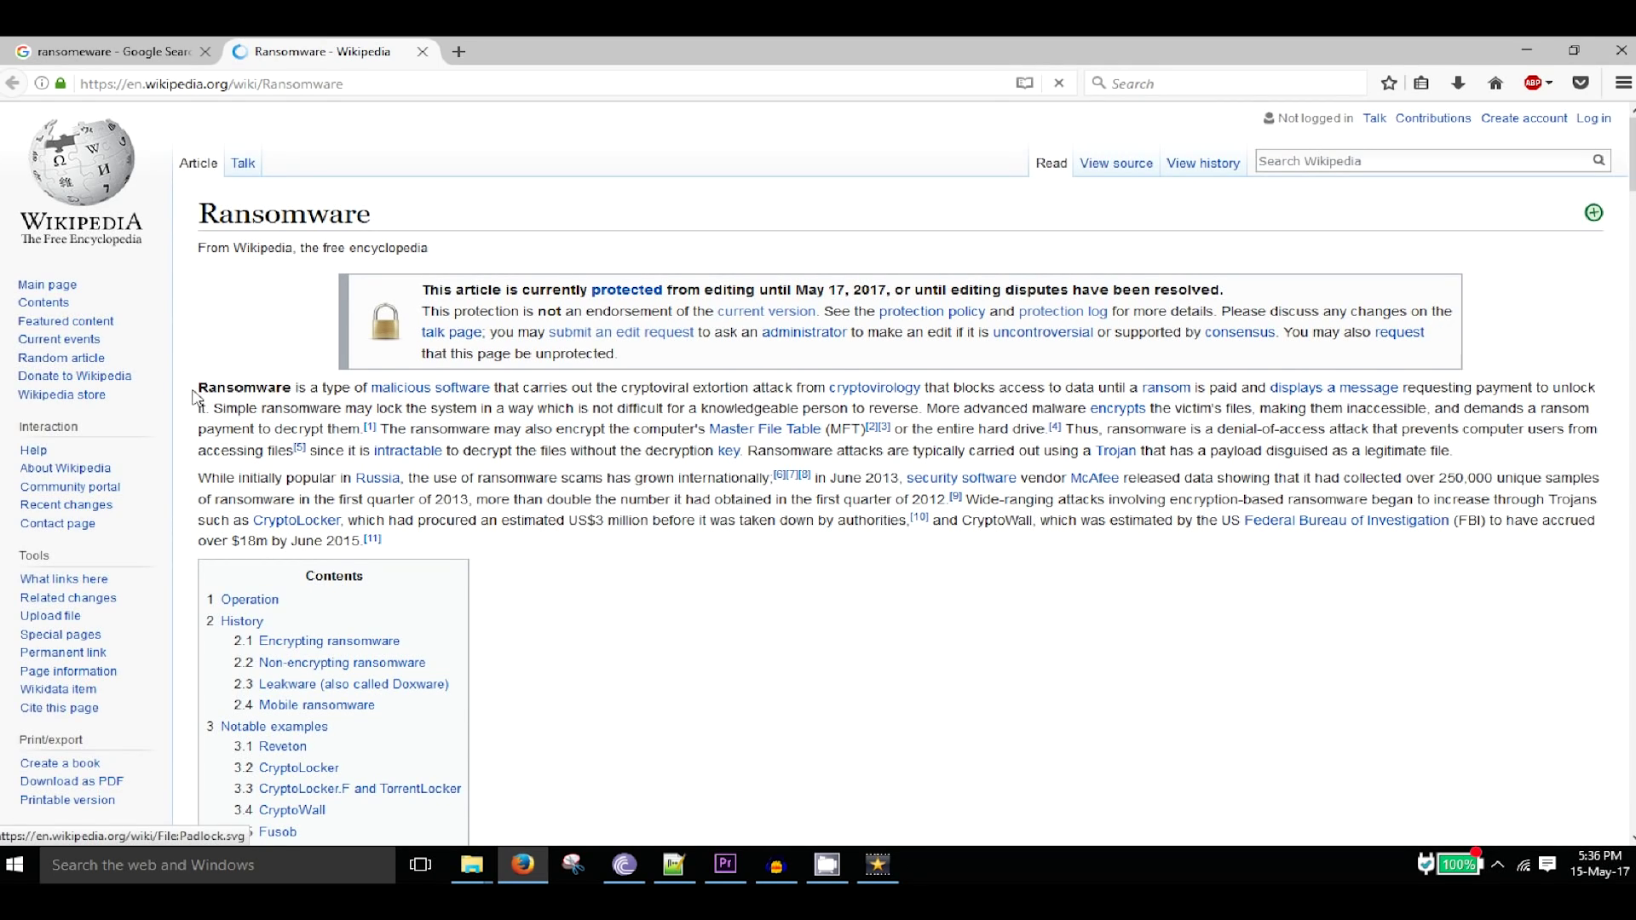
left_click_drag(207, 388, 1573, 460)
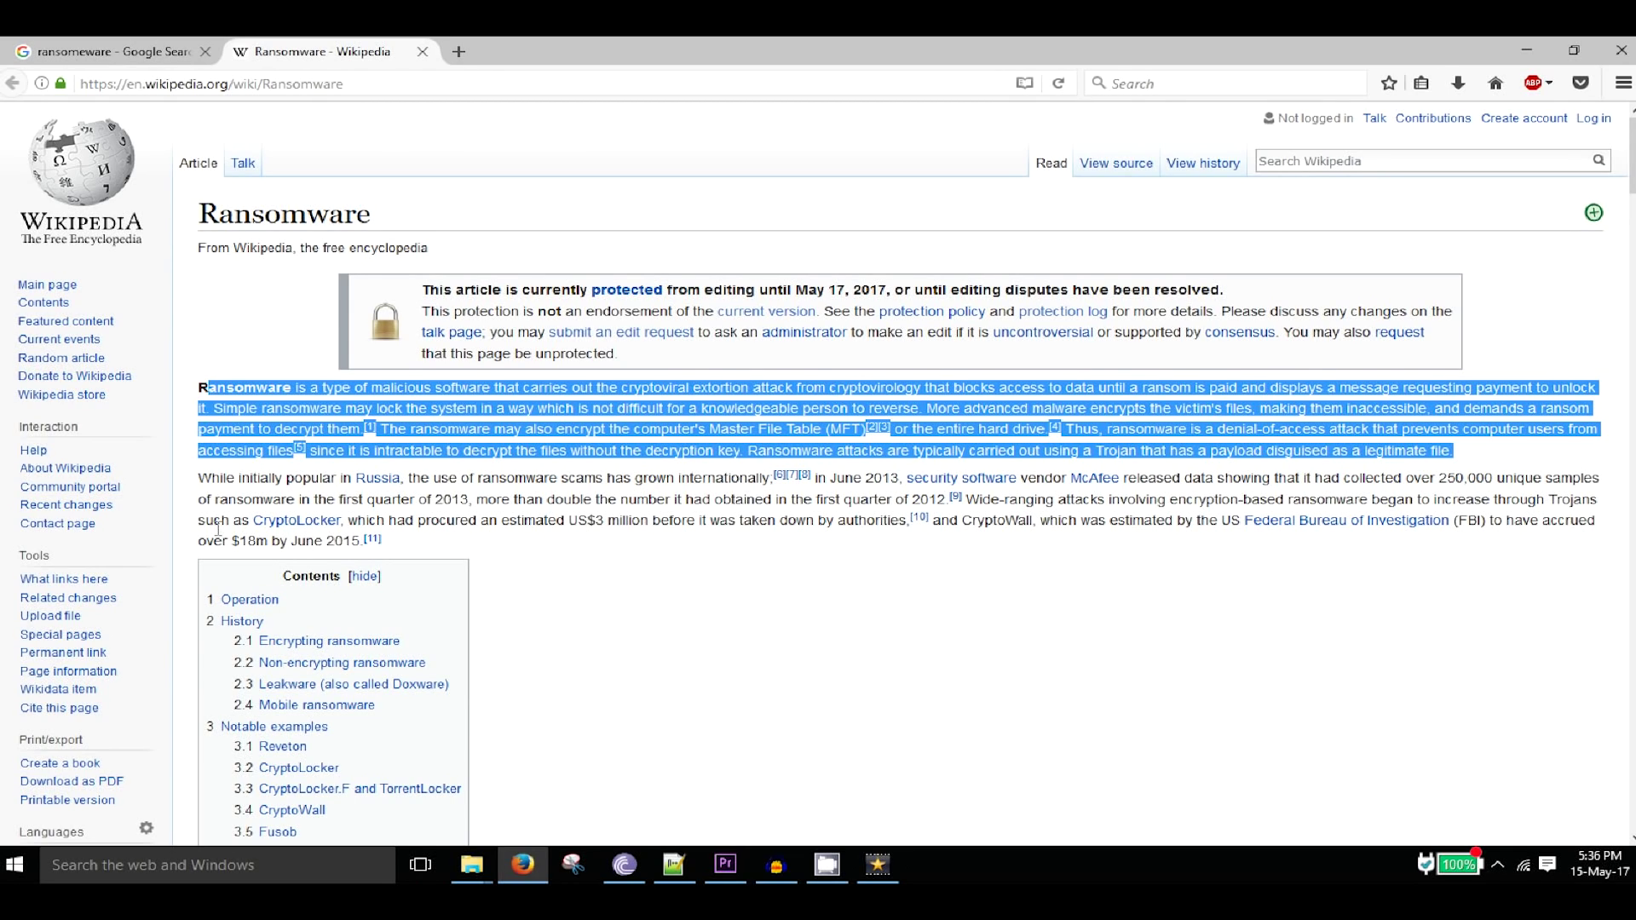
left_click_drag(229, 540, 273, 542)
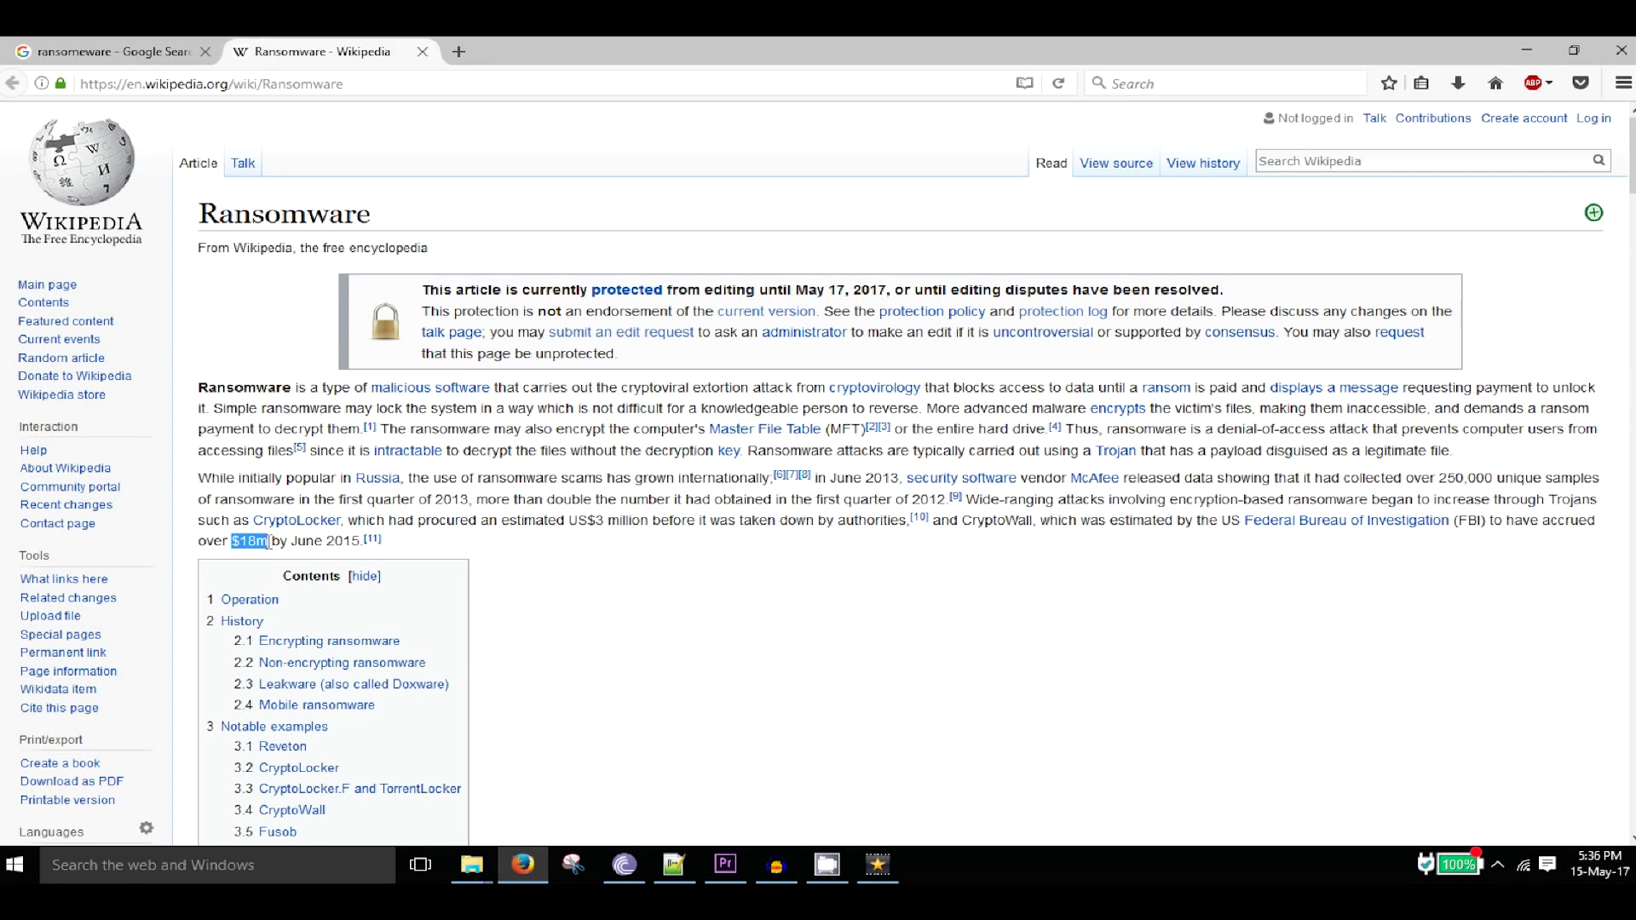
left_click(590, 569)
left_click(422, 51)
scroll(409, 426, "up", 10)
Replace the Google query with 'wannacry' and run the search
double_click(109, 149)
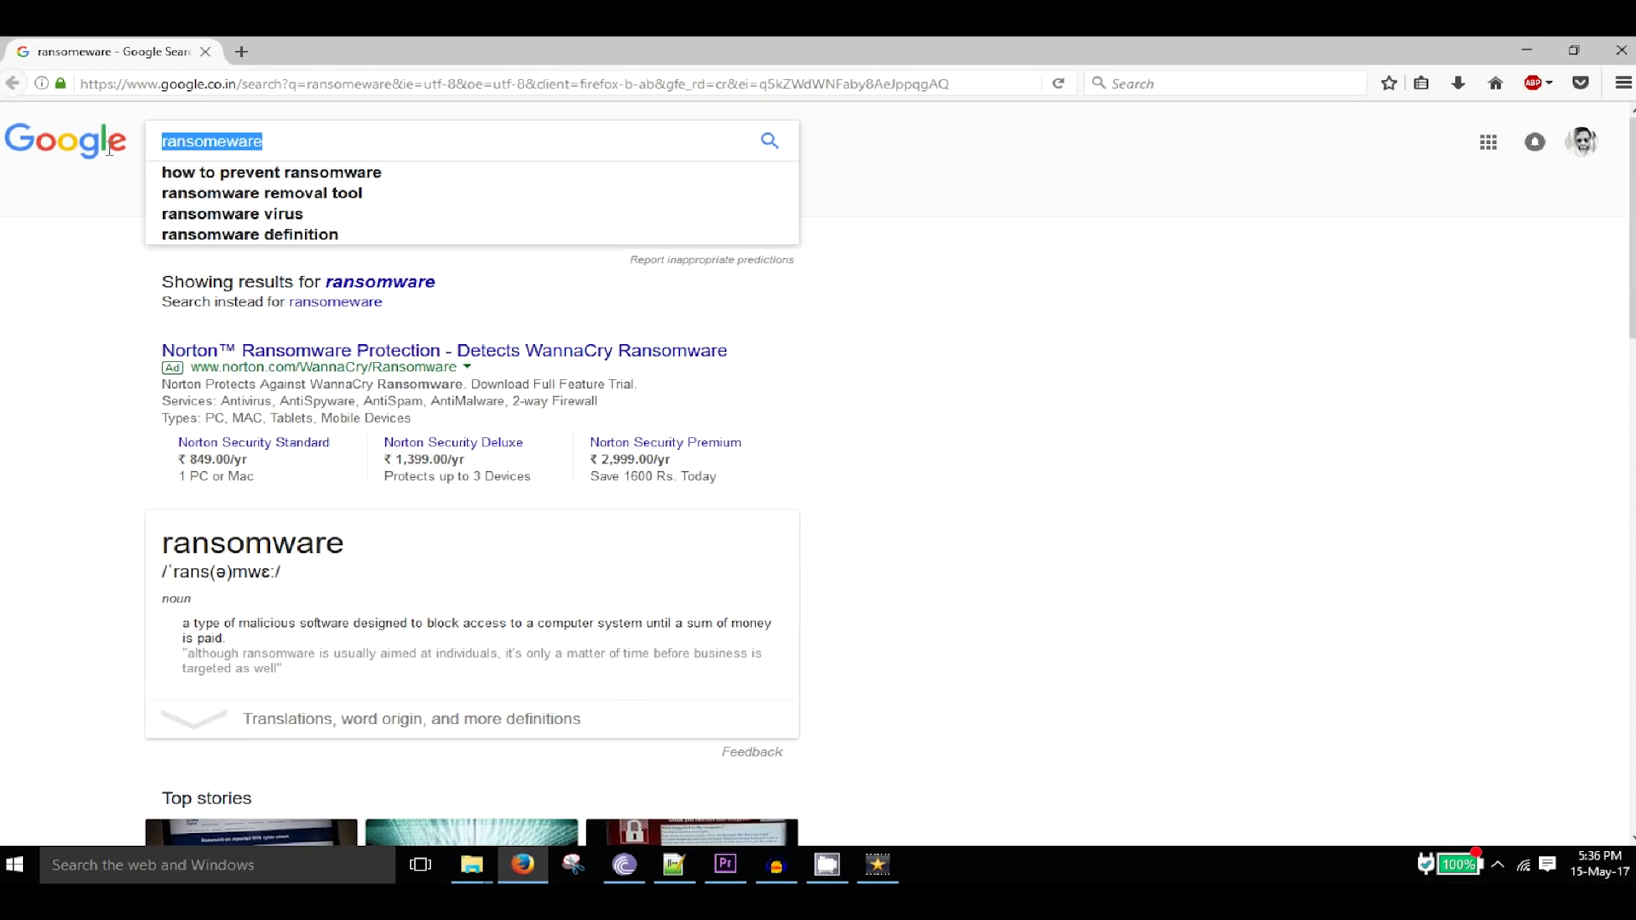
type("wannacry")
key("Return")
scroll(391, 394, "down", 3)
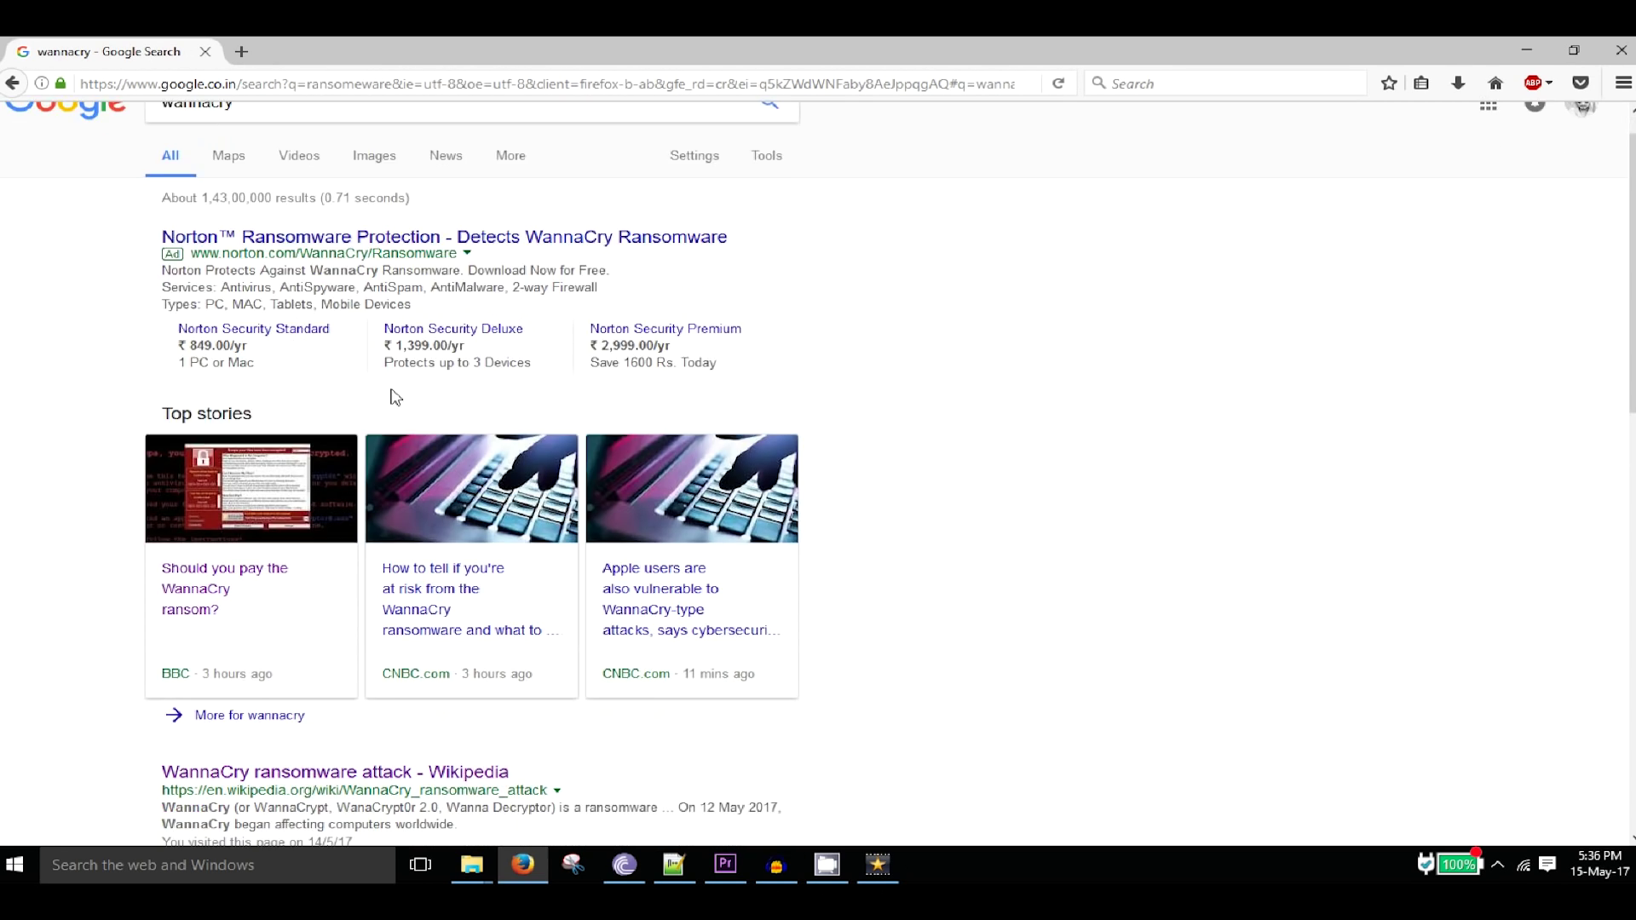
Open the BBC story 'Should you pay the WannaCry ransom?' and scroll through it
left_click(184, 426)
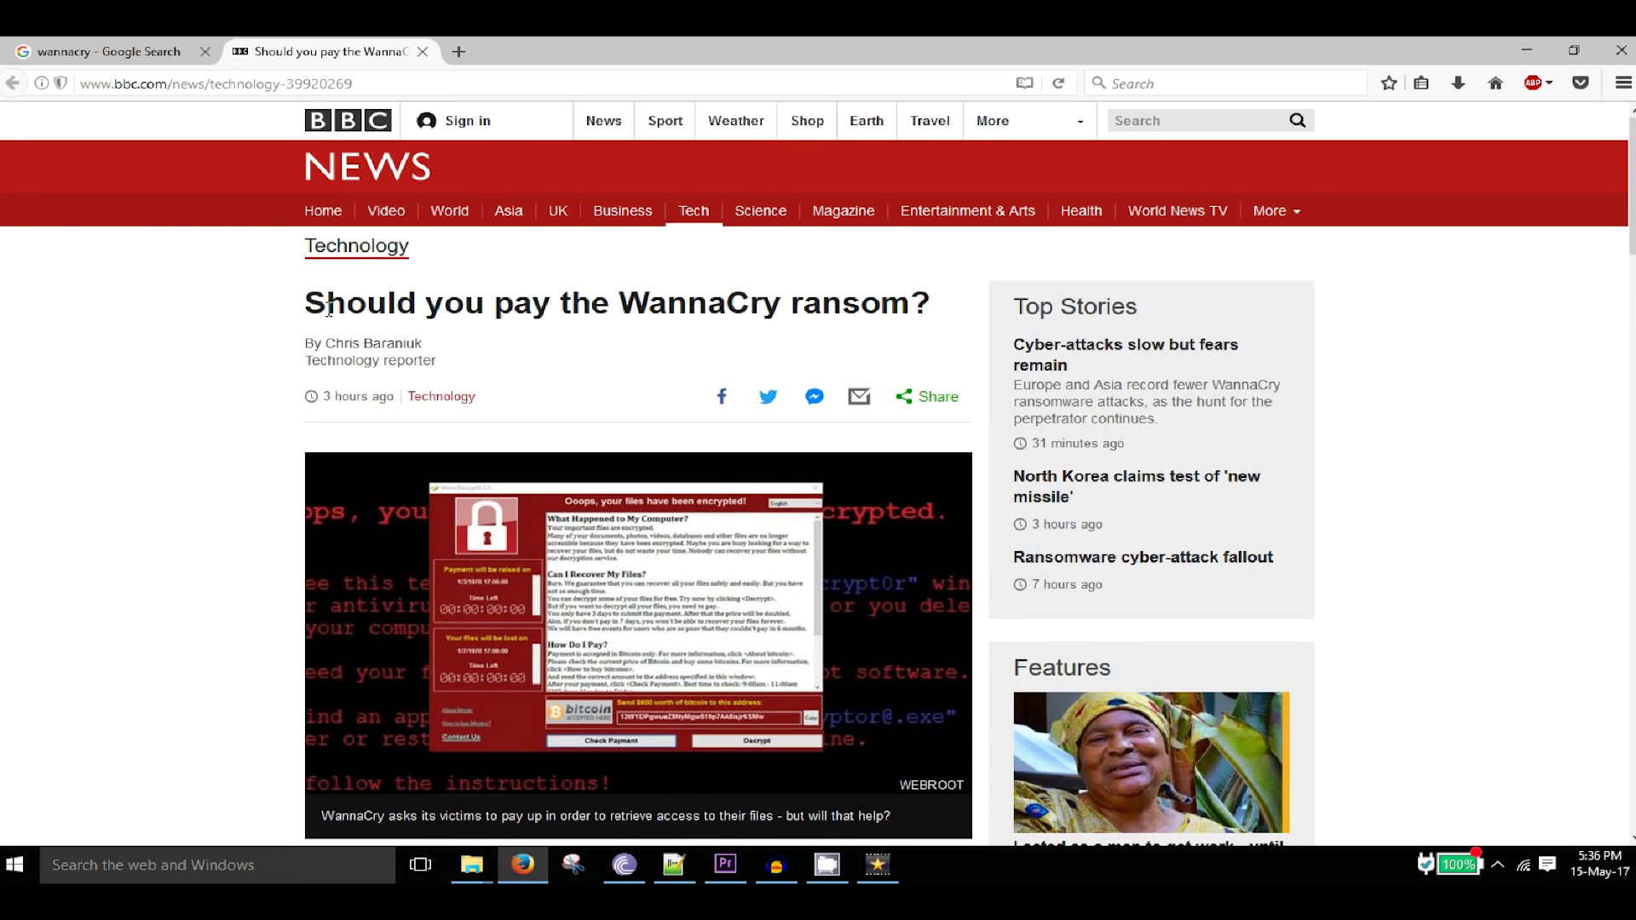
scroll(447, 390, "down", 3)
scroll(447, 390, "down", 2)
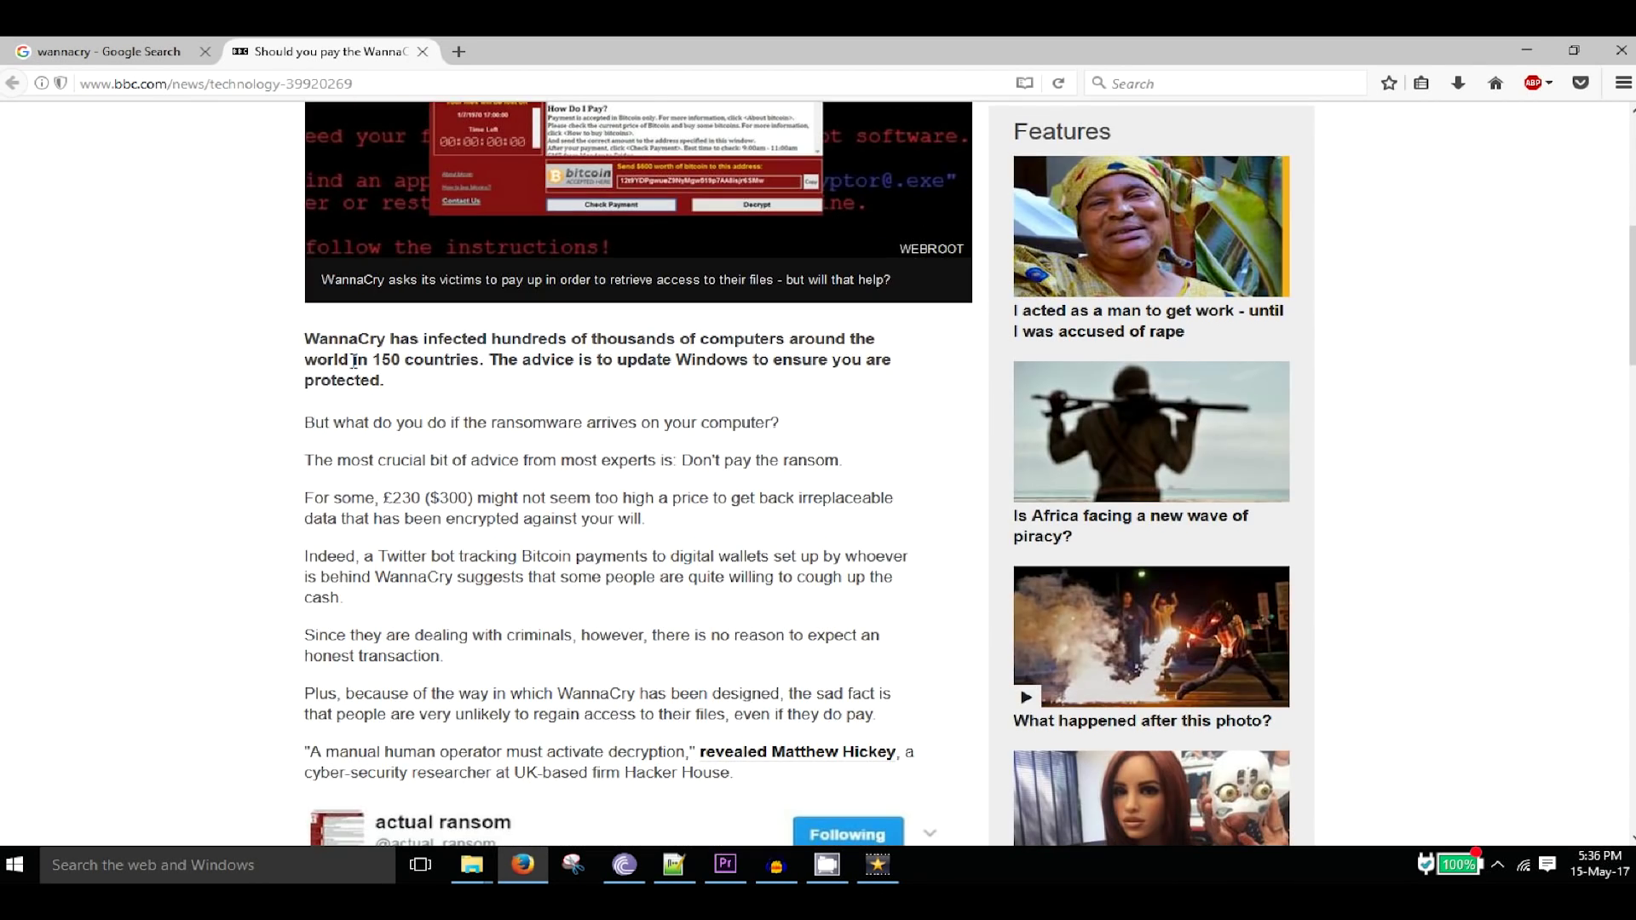
scroll(481, 373, "down", 6)
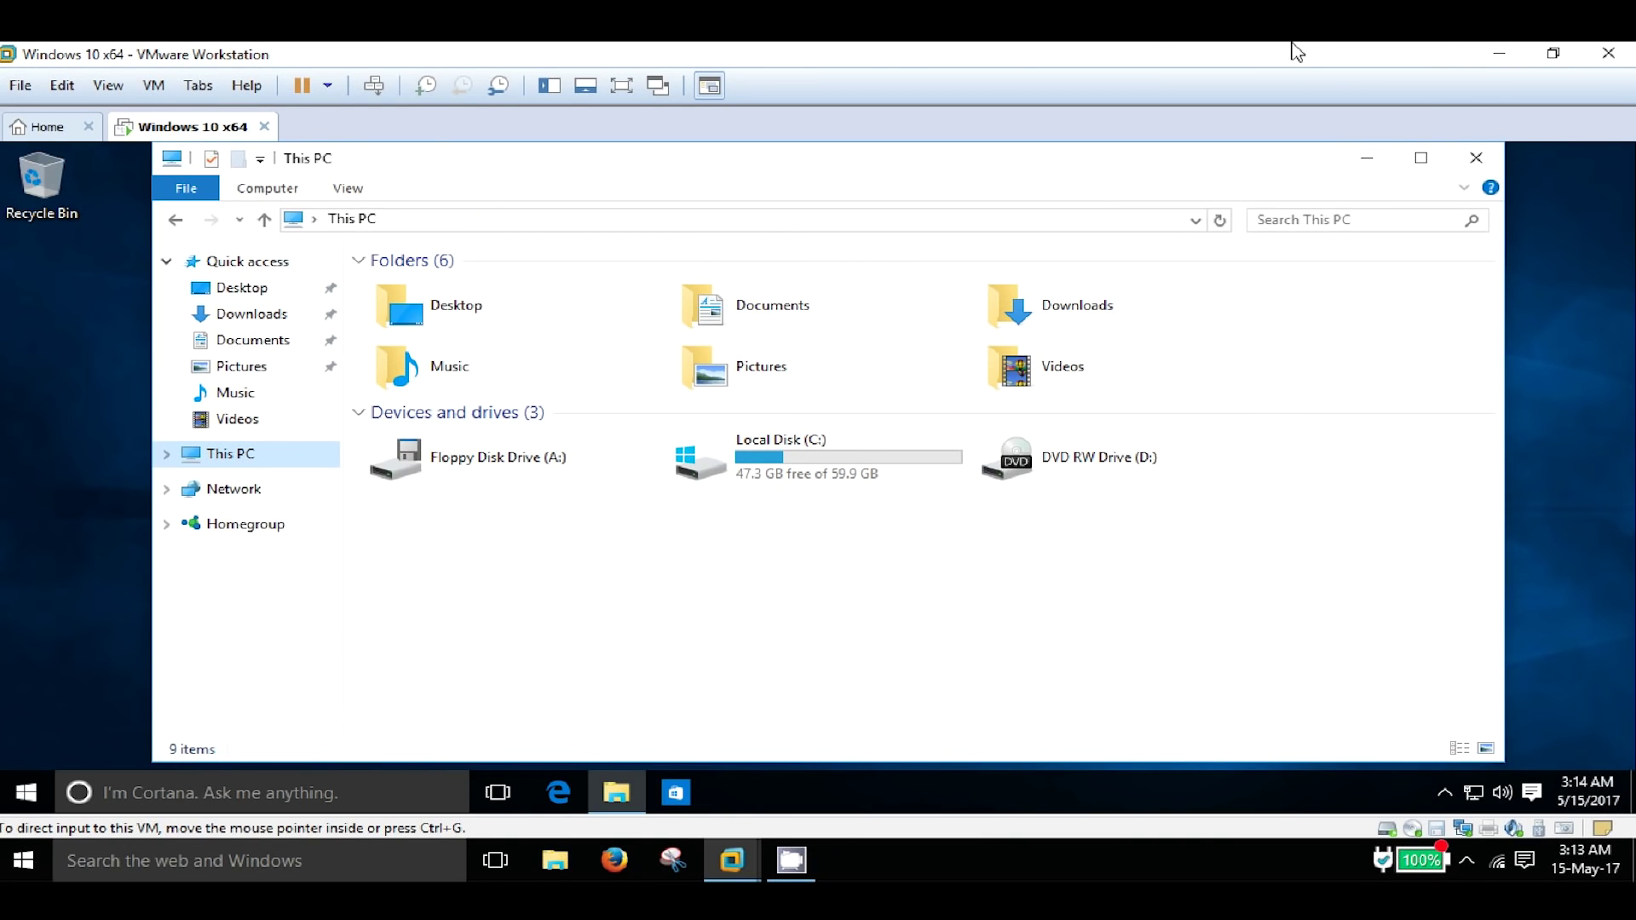
Restore the VMware window, open the host's This PC, and move the VMware window aside
double_click(1295, 51)
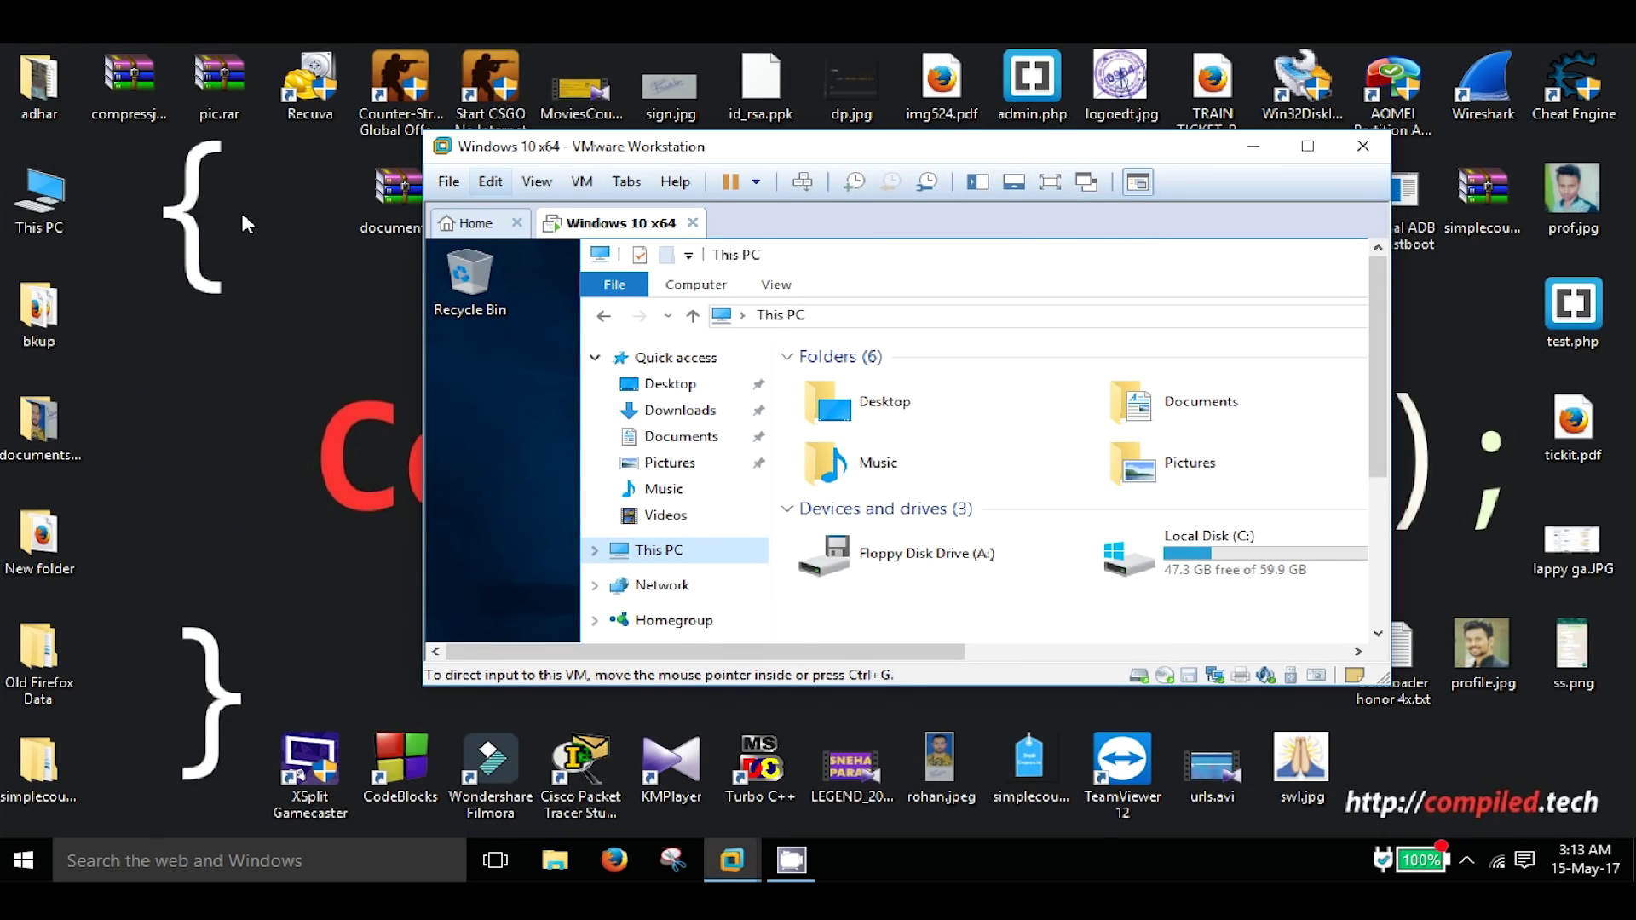
left_click(14, 211)
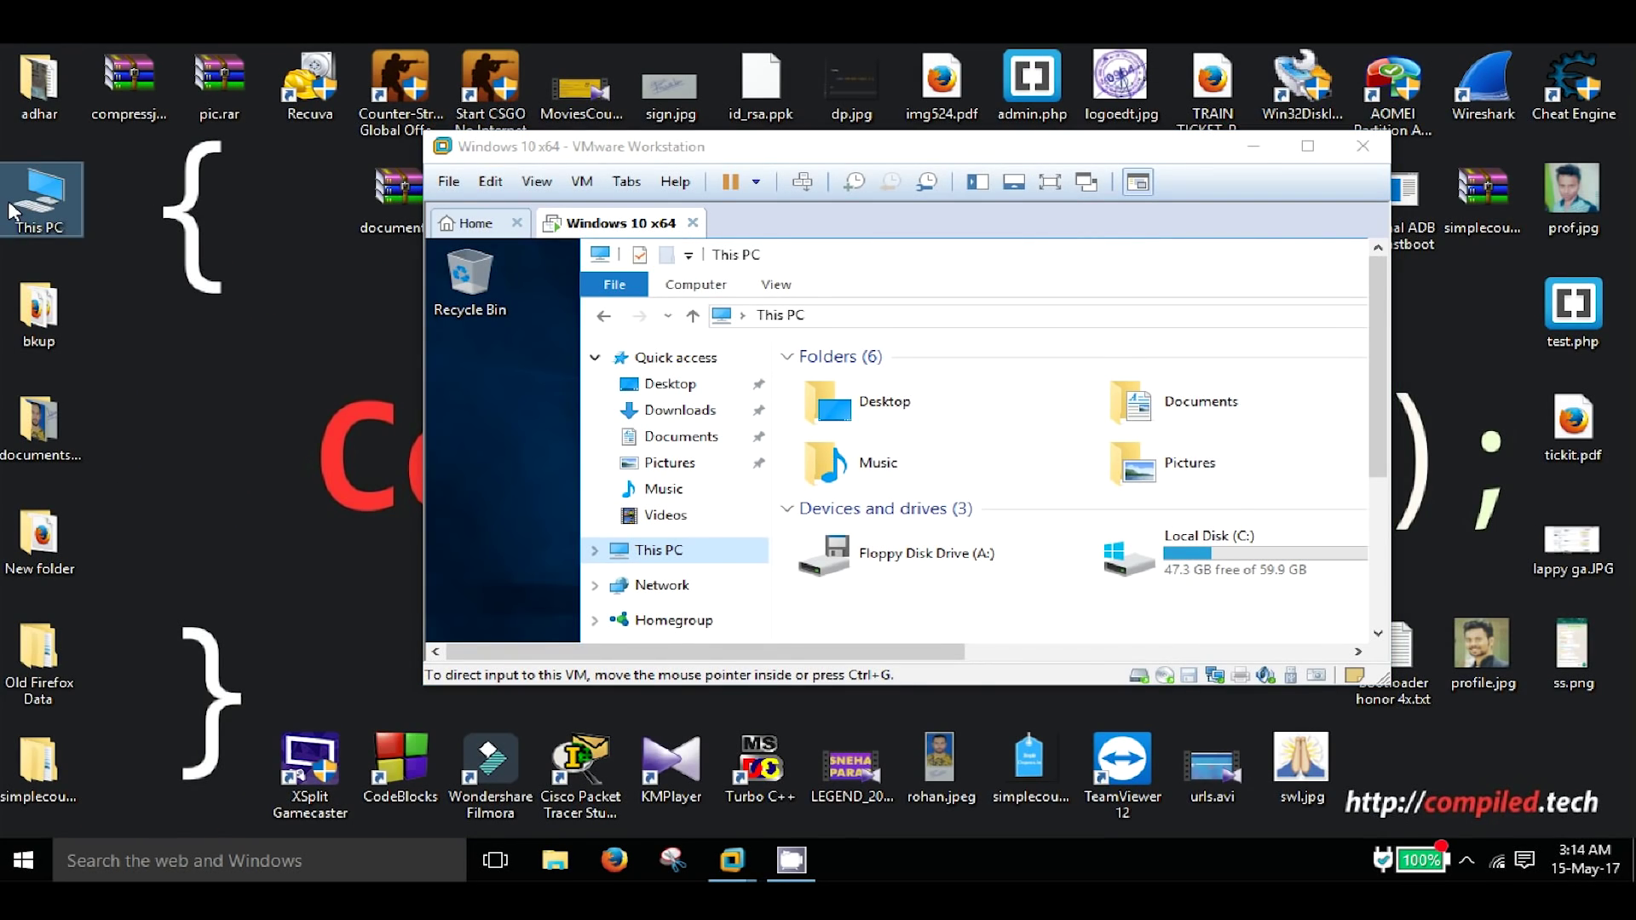
double_click(14, 212)
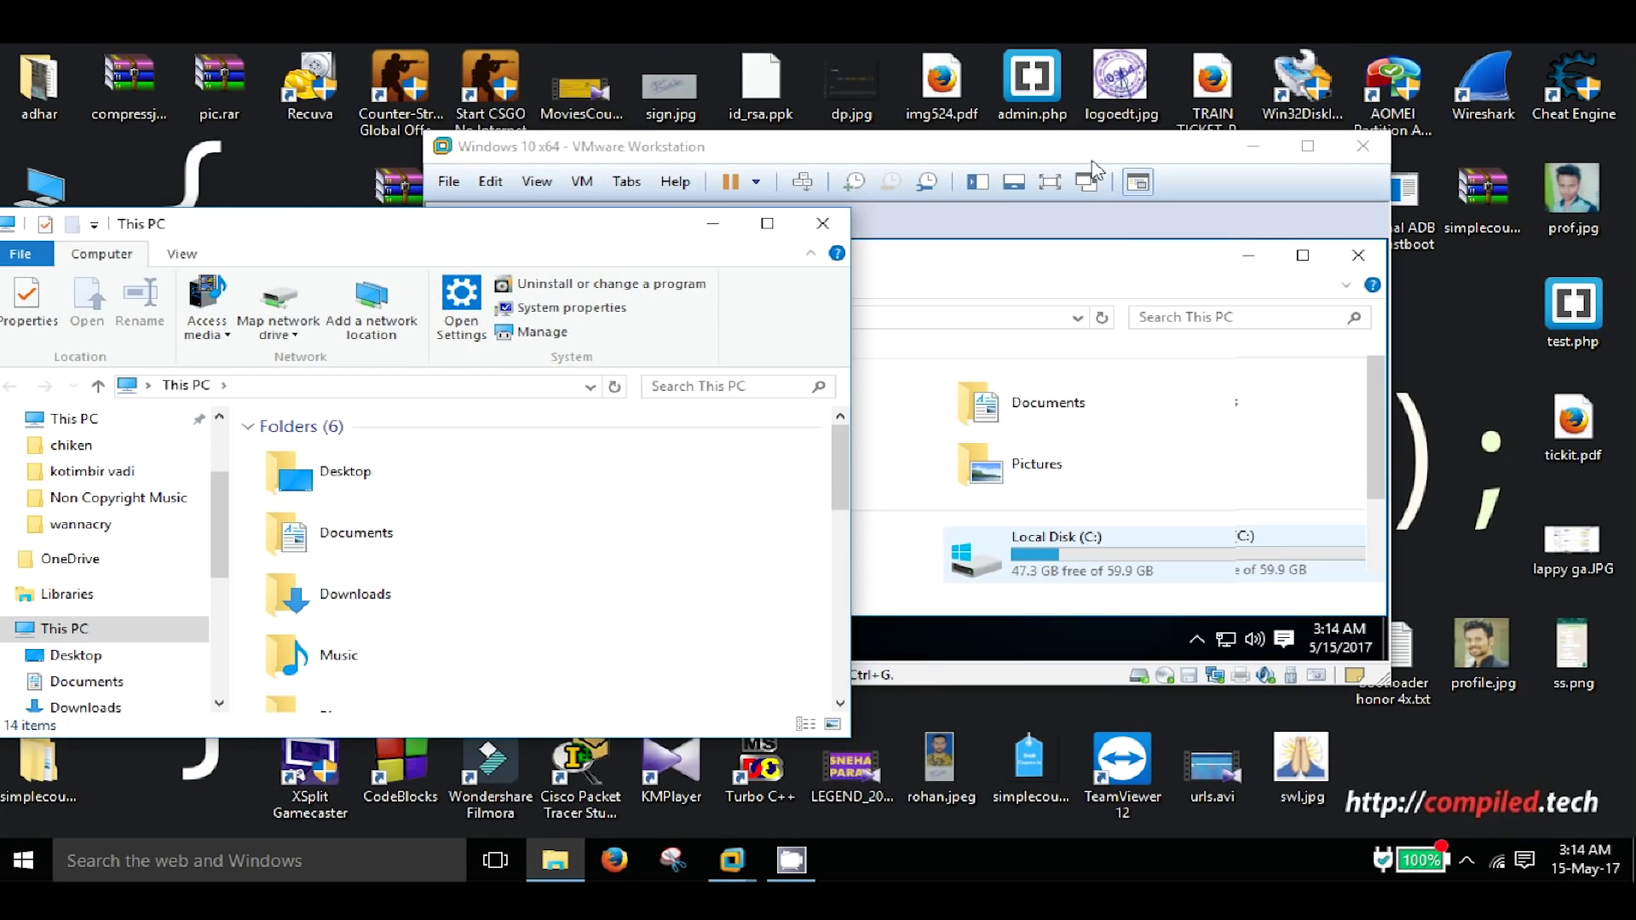
left_click_drag(1093, 159, 1270, 209)
Minimize the guest's file window to show its empty desktop, then maximize VMware
left_click(1431, 309)
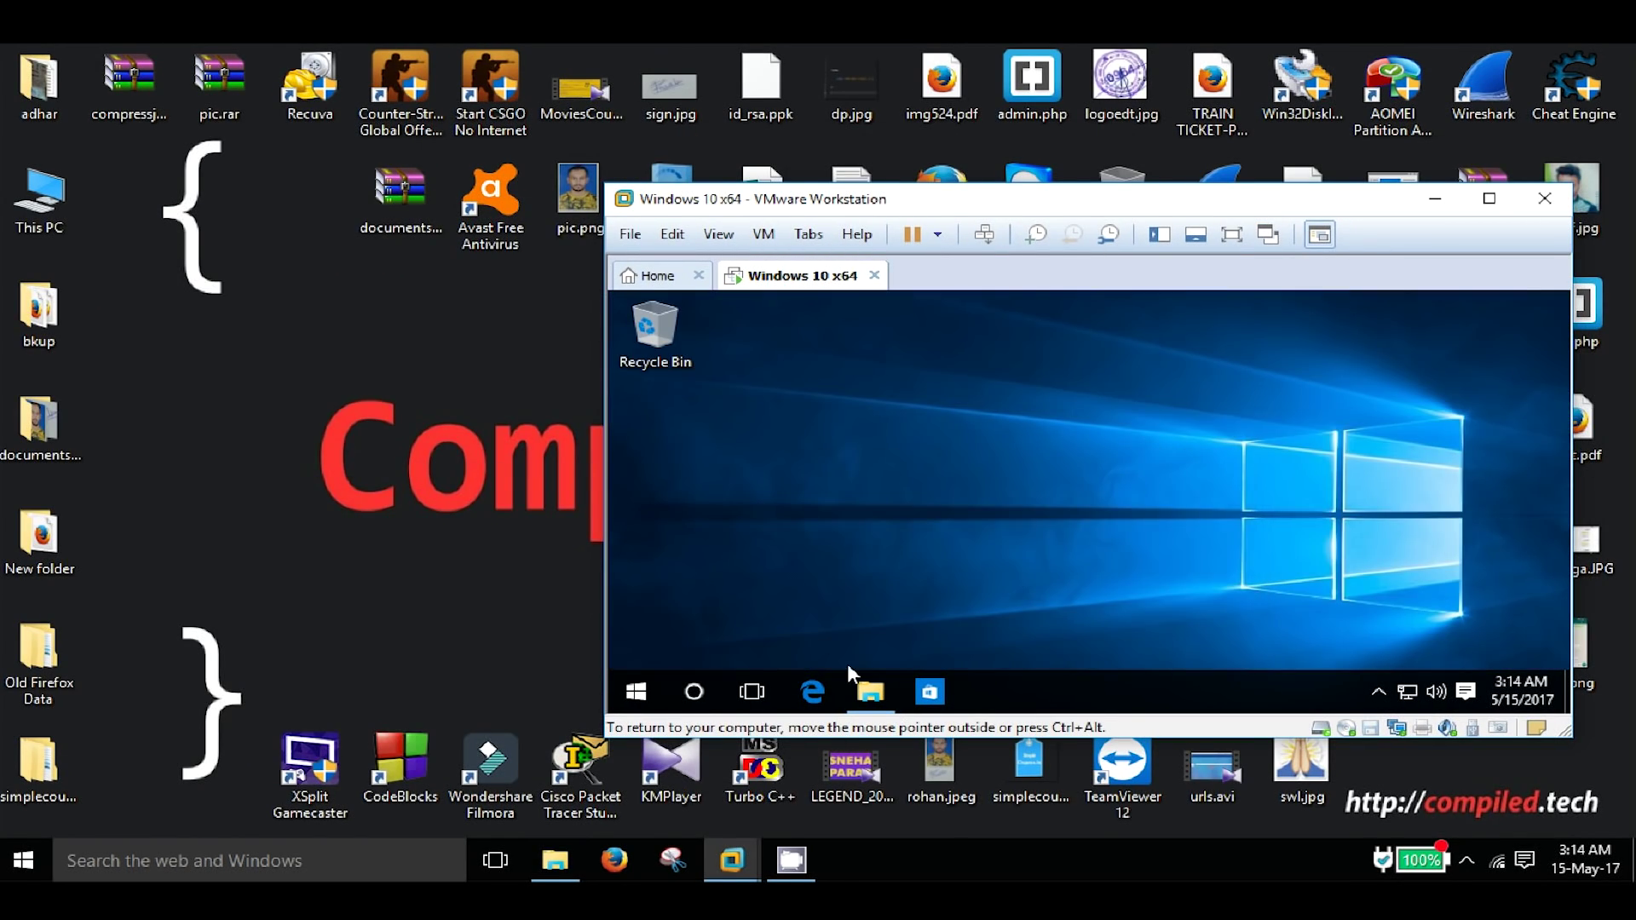
left_click(644, 690)
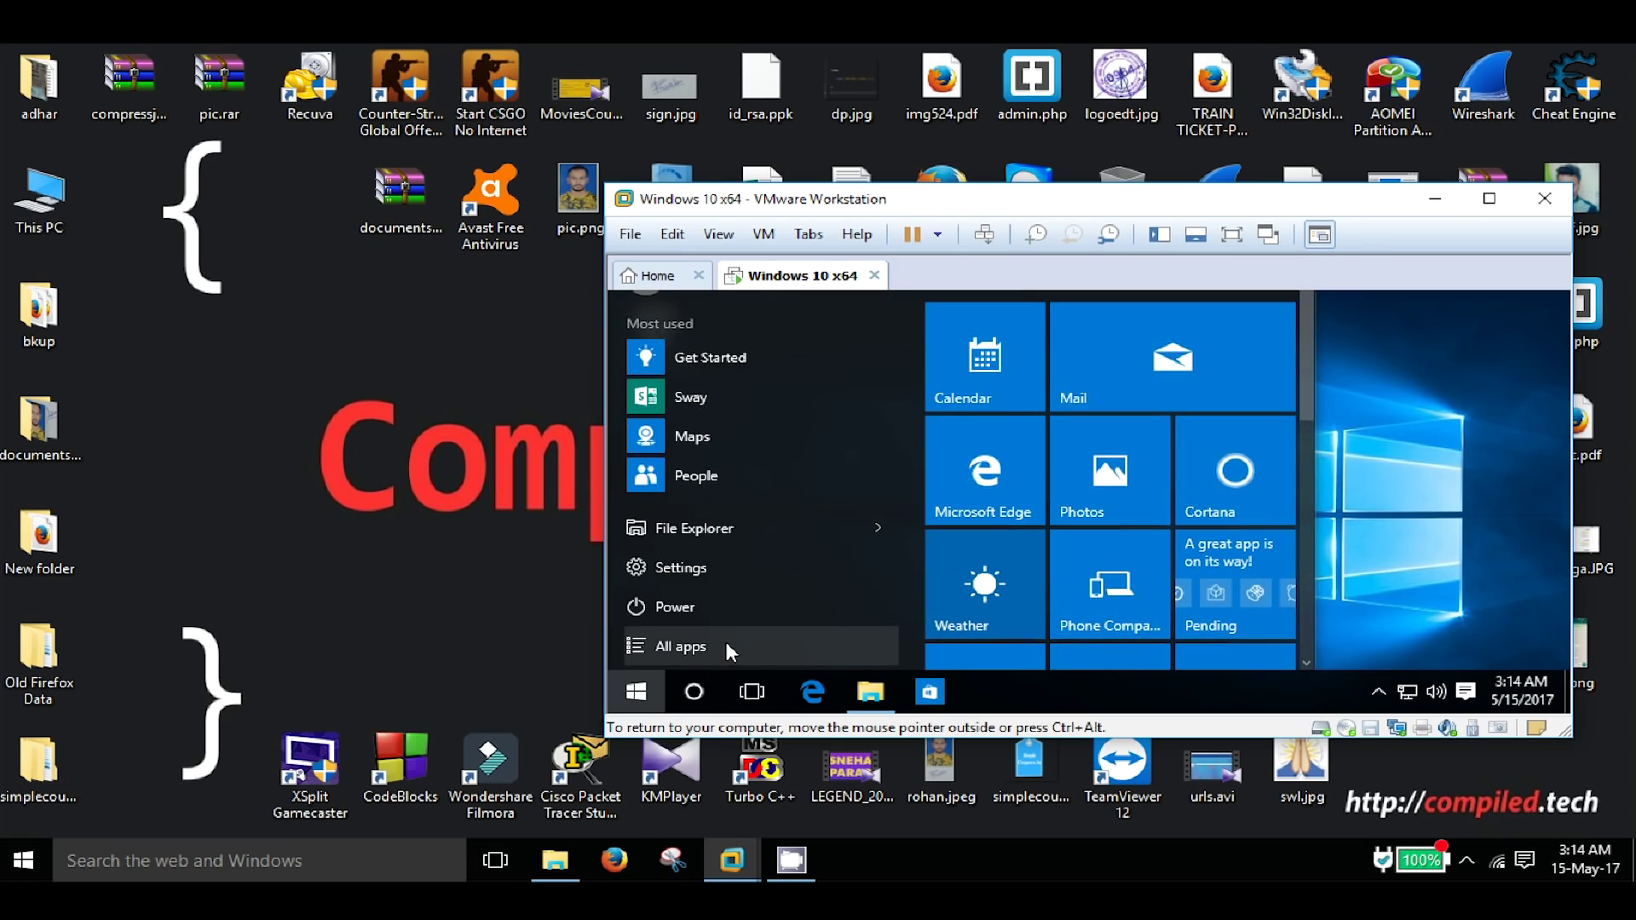
left_click(649, 688)
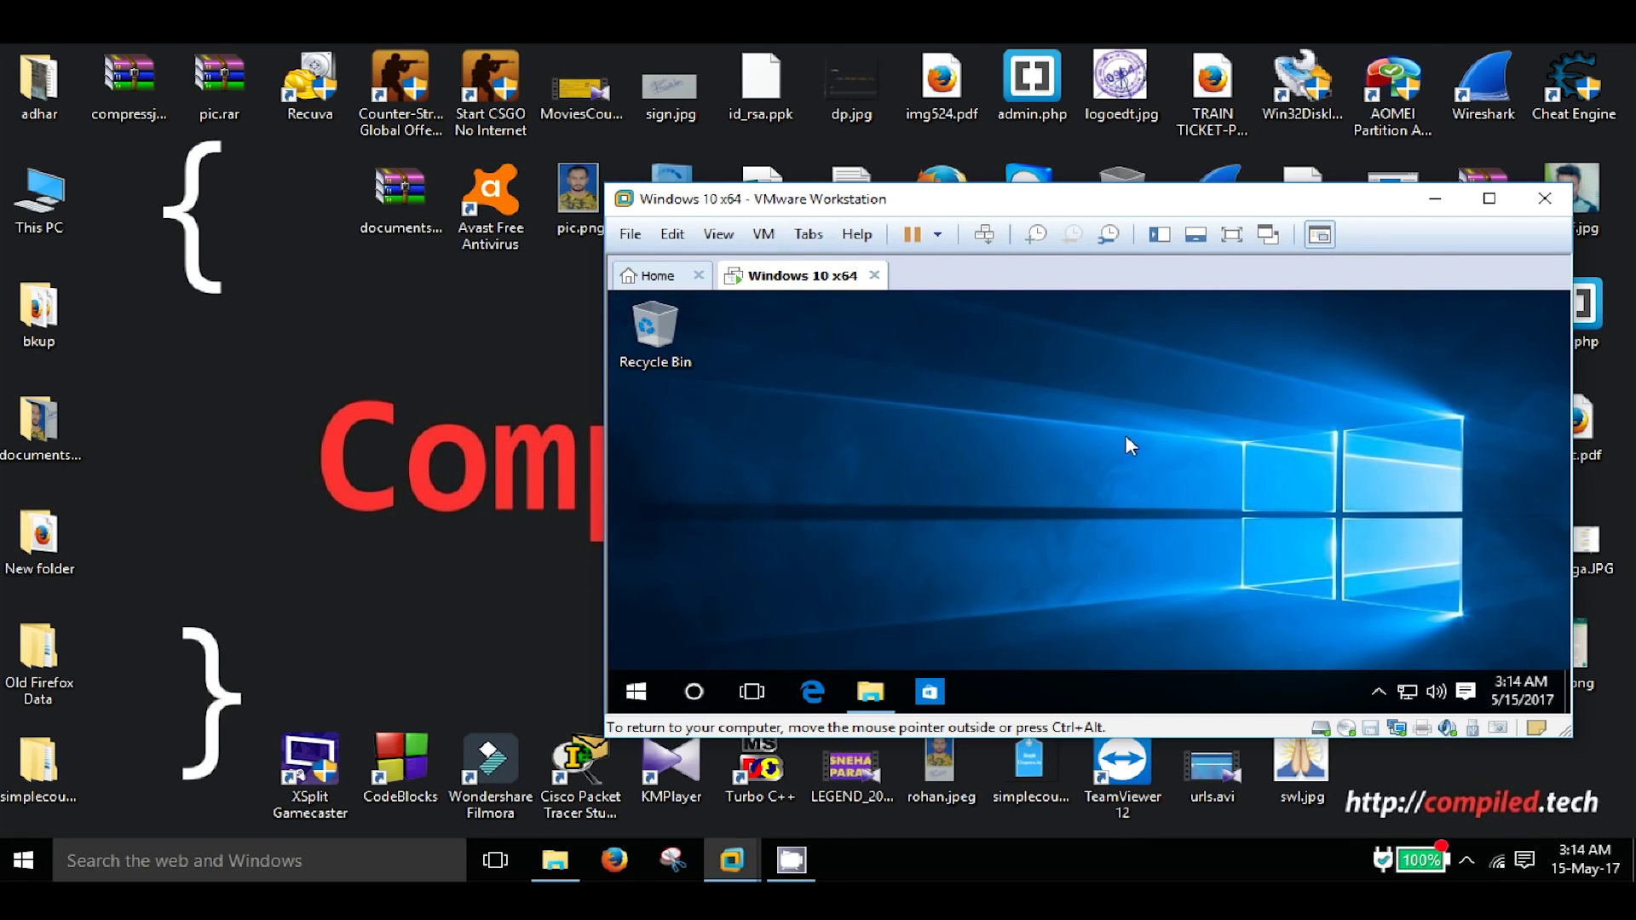
right_click(1077, 690)
left_click(986, 585)
left_click(1487, 201)
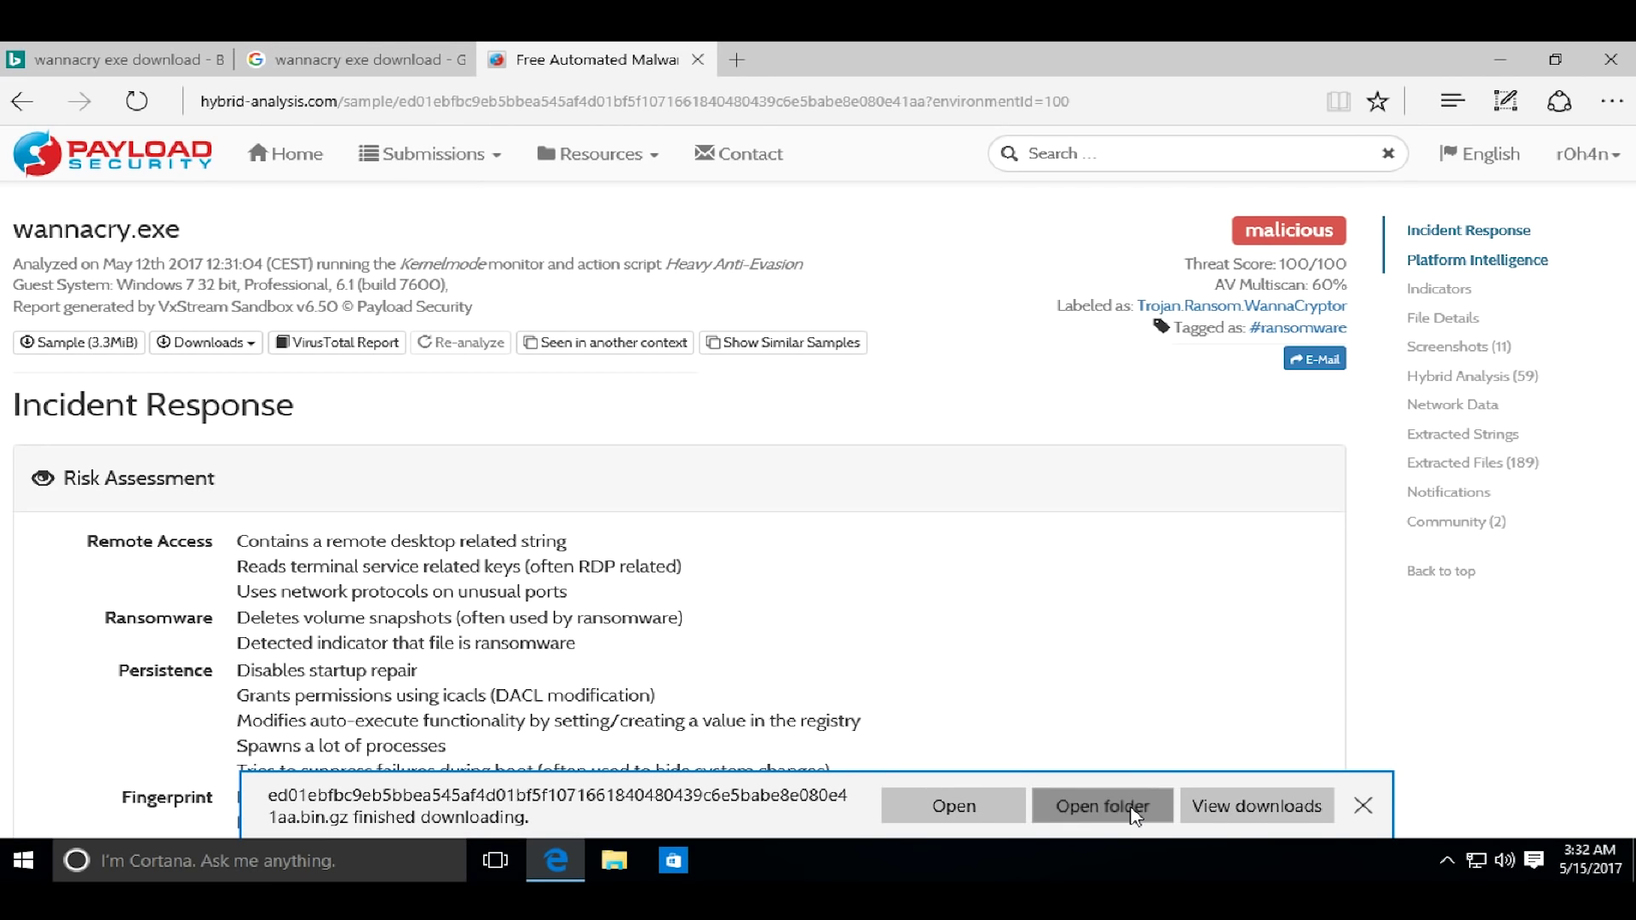
Show the downloaded Hybrid Analysis .gz sample in the Downloads folder
left_click(1132, 810)
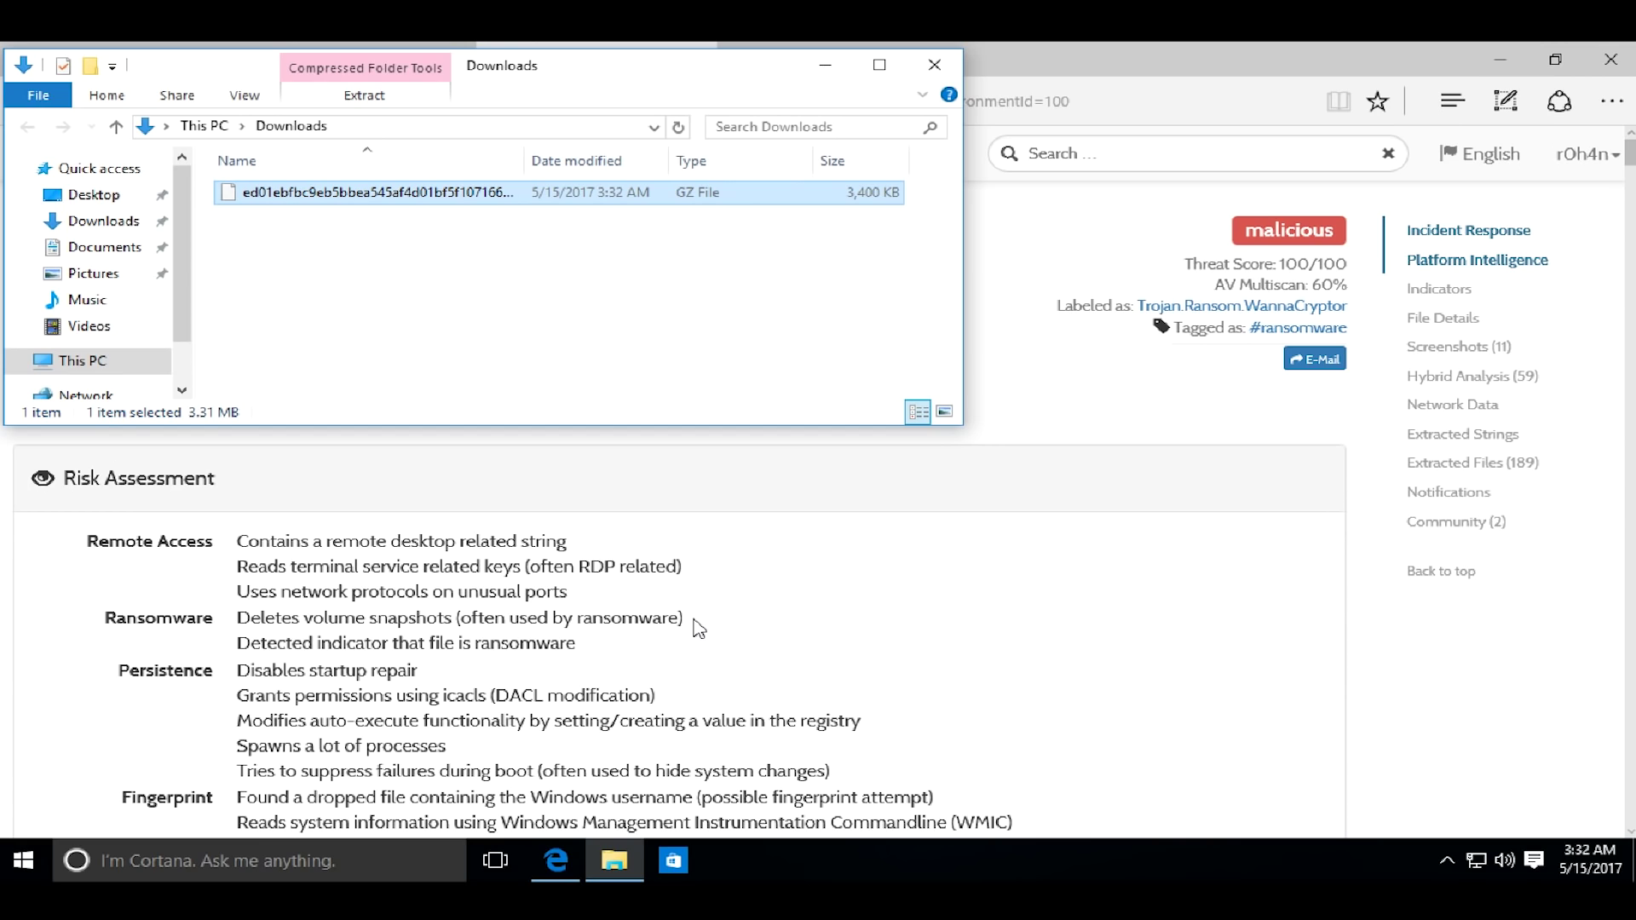
Scan the .gz sample with Windows Defender, then extract it to its own folder showing the BIN file
right_click(702, 194)
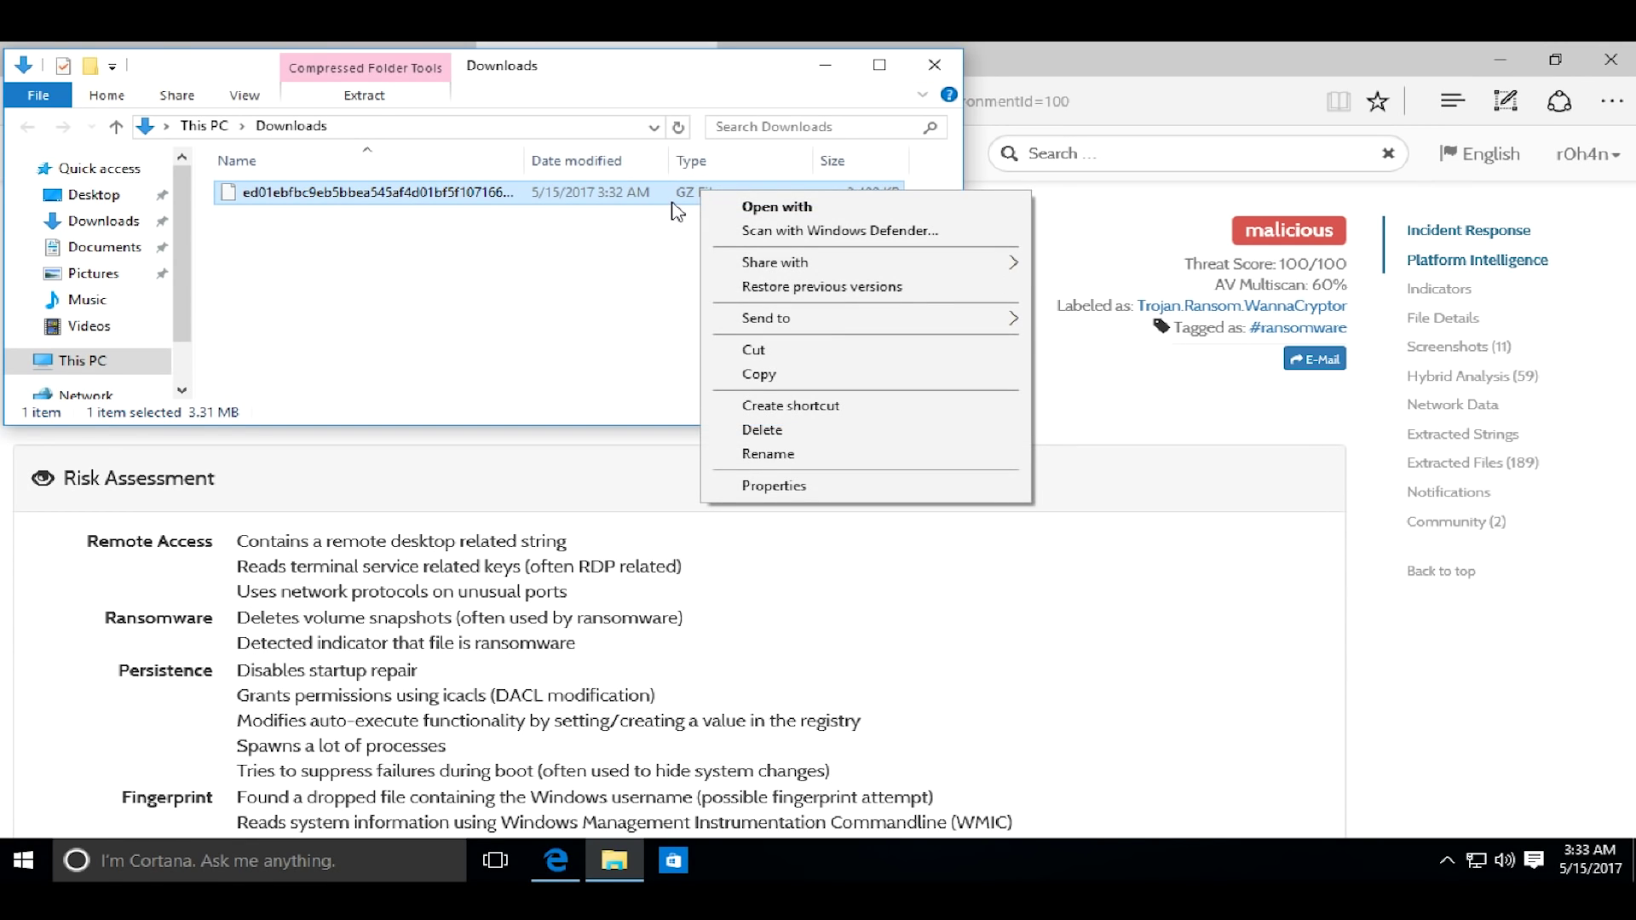
left_click(825, 237)
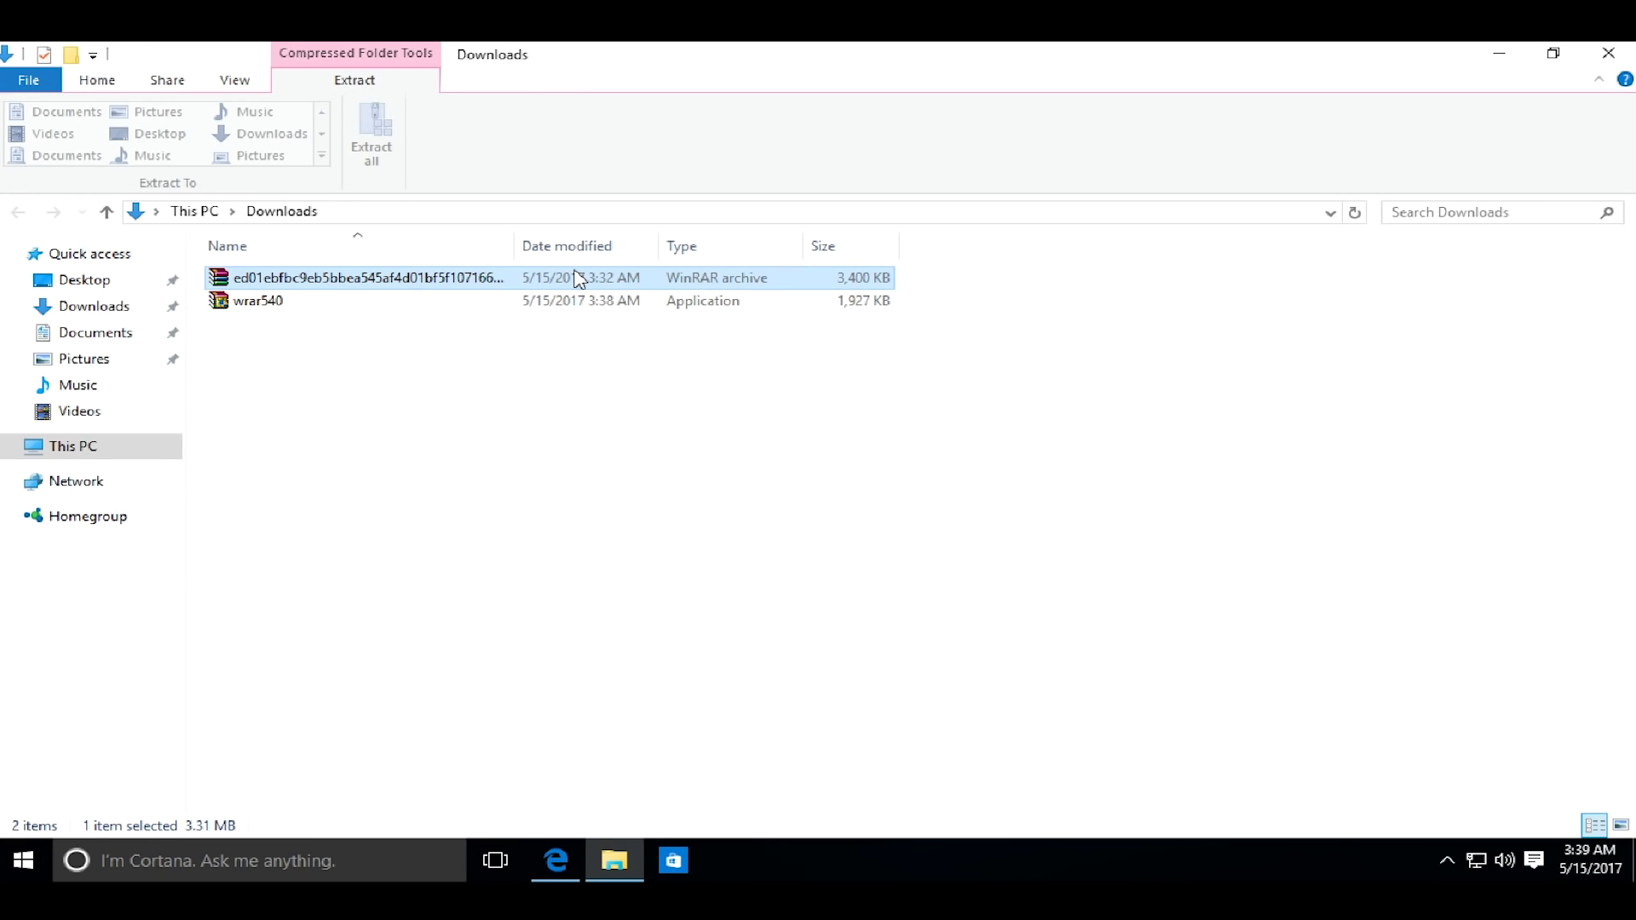
right_click(578, 279)
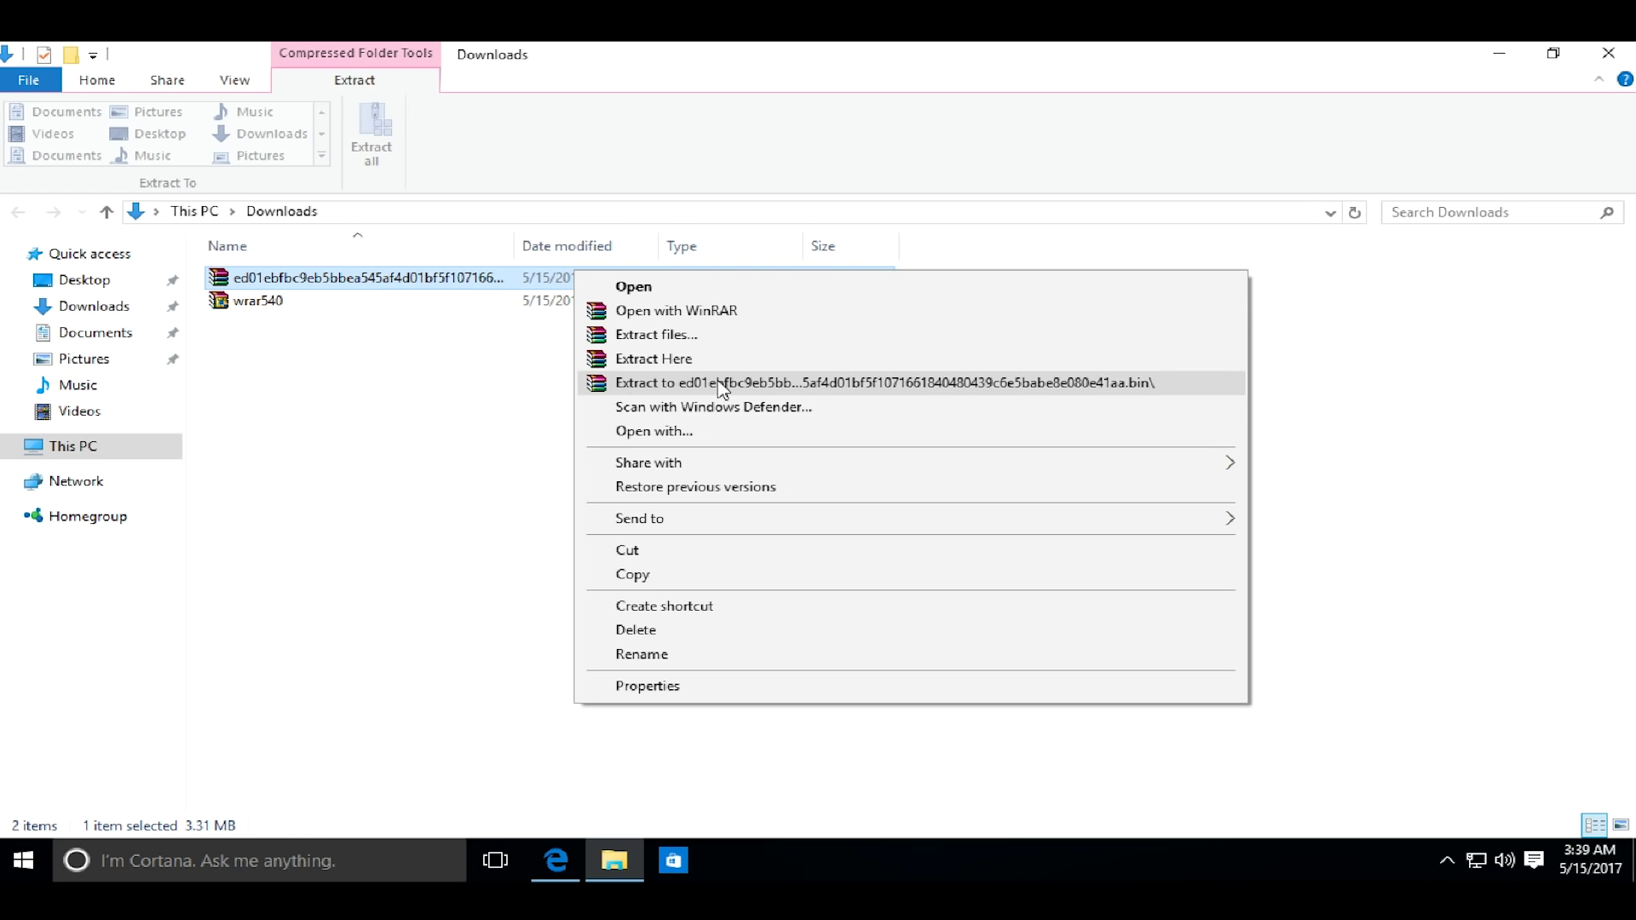
left_click(720, 379)
double_click(626, 326)
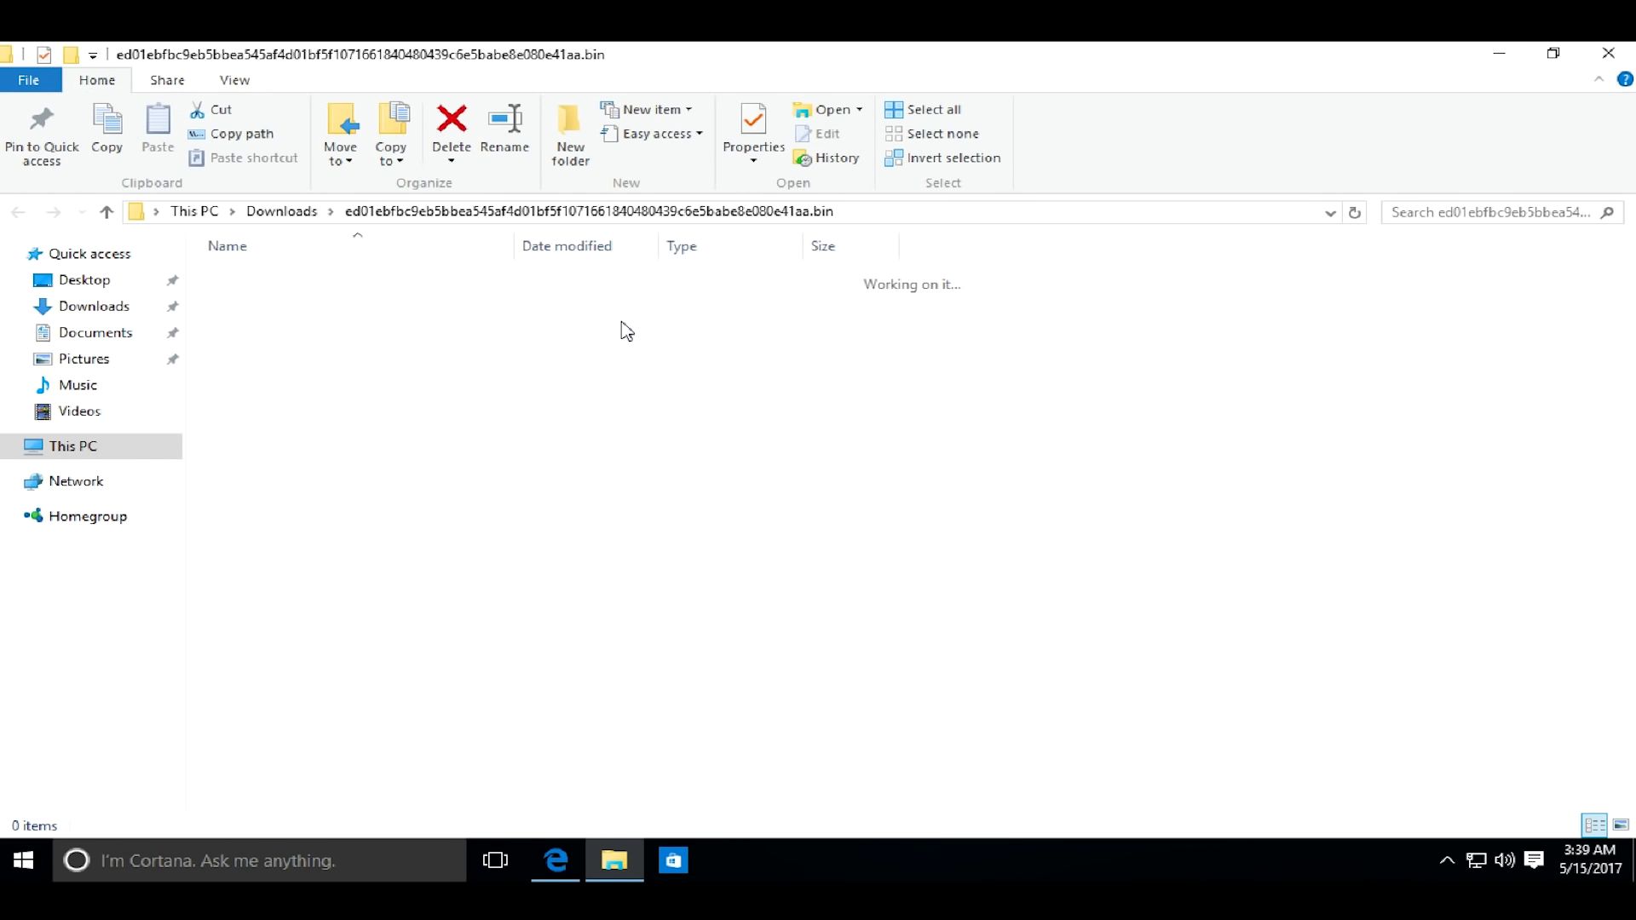
left_click(623, 282)
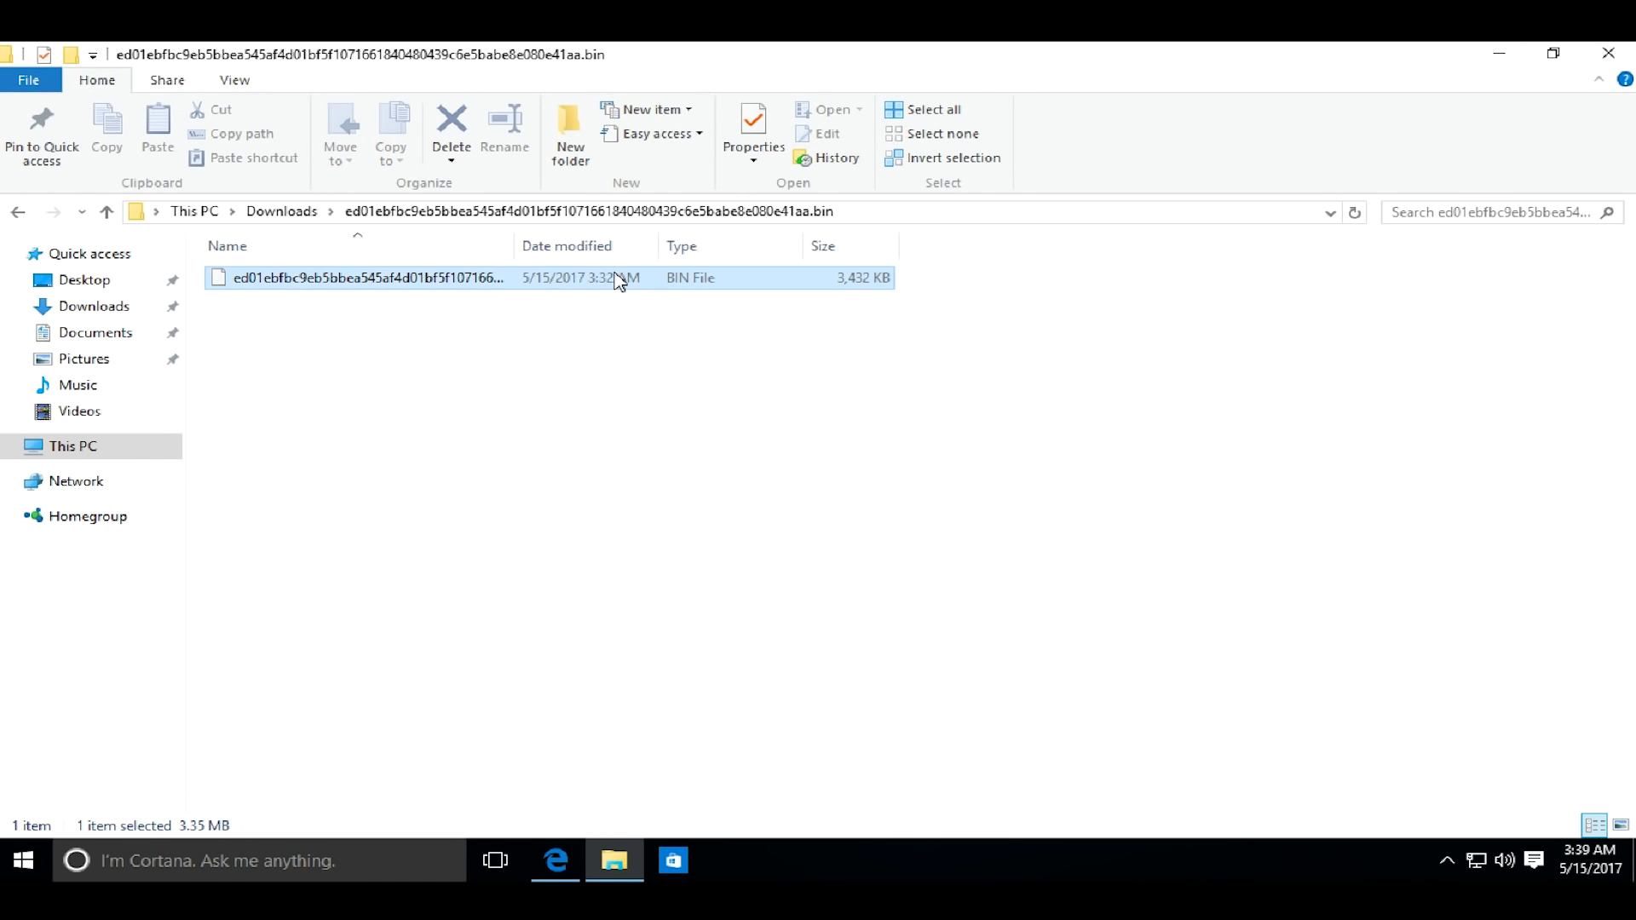
left_click_drag(515, 256, 912, 251)
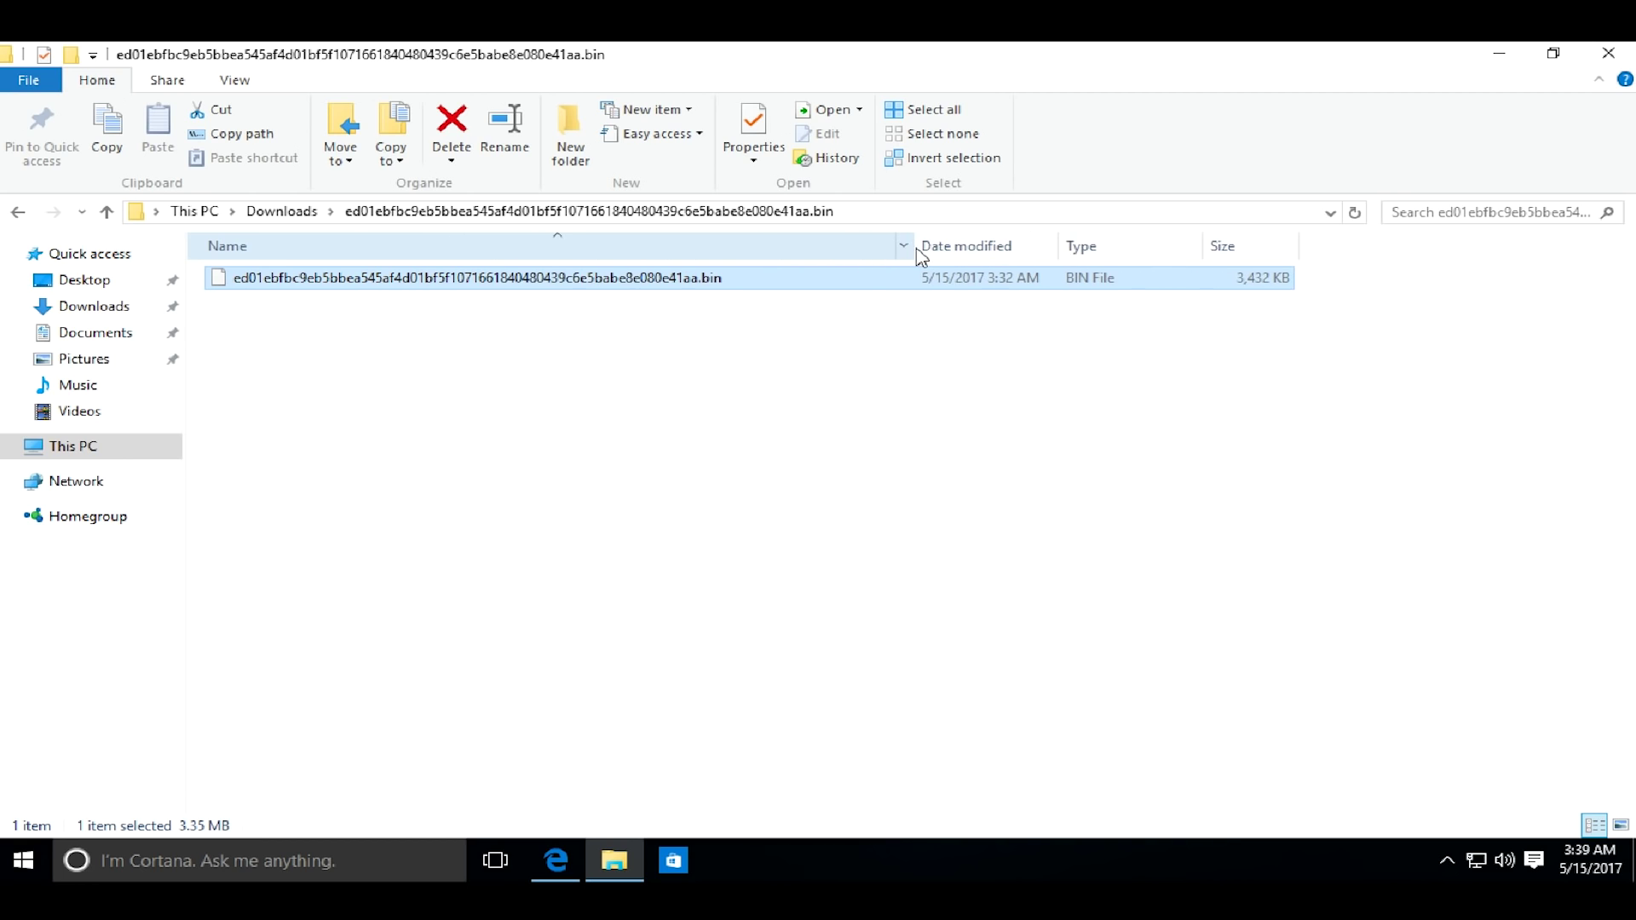
left_click(728, 392)
Paste the BIN sample into the cry folder
left_click(682, 284)
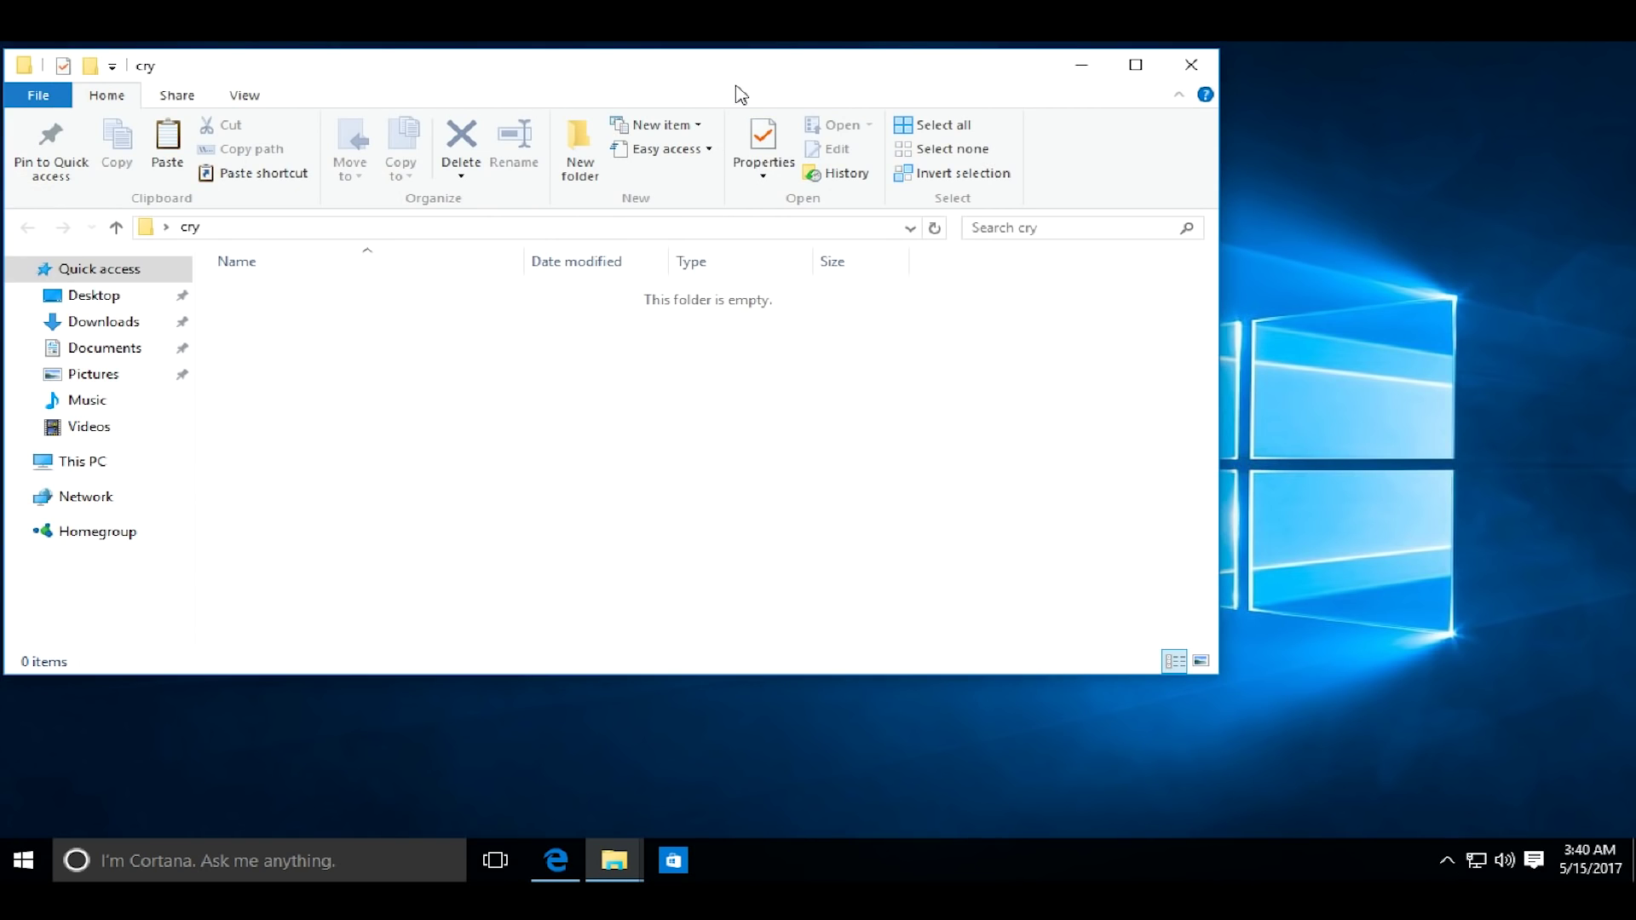
left_click_drag(740, 94, 1074, 105)
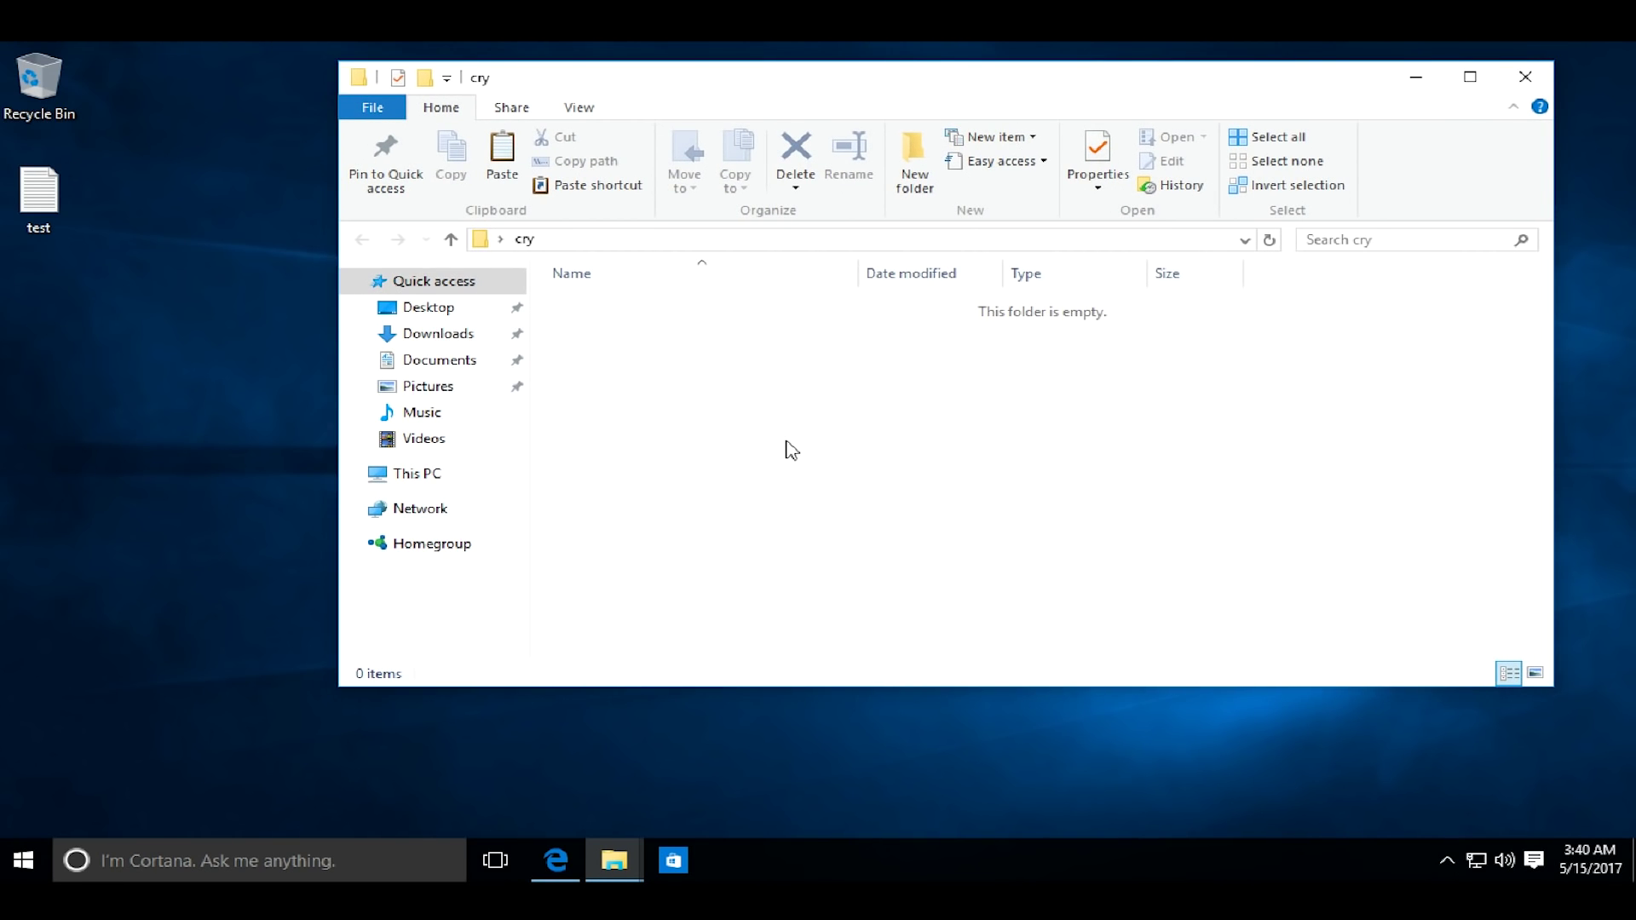
key("ctrl+v")
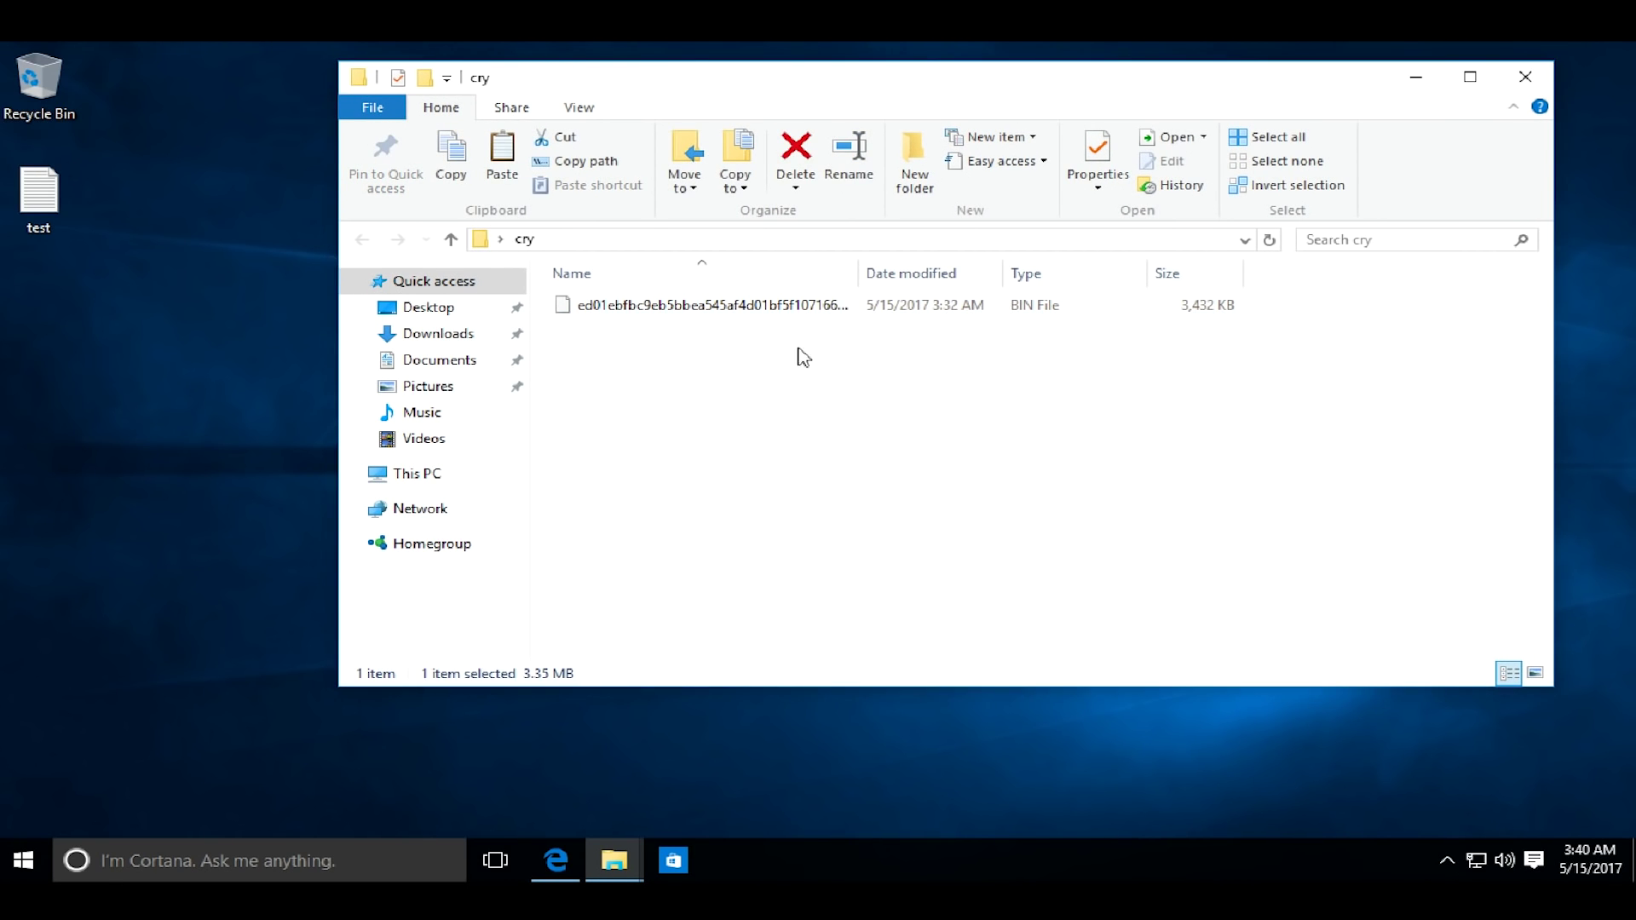
left_click(796, 329)
Rename the sample's extension from .bin to .exe so it shows as an Application
right_click(1037, 305)
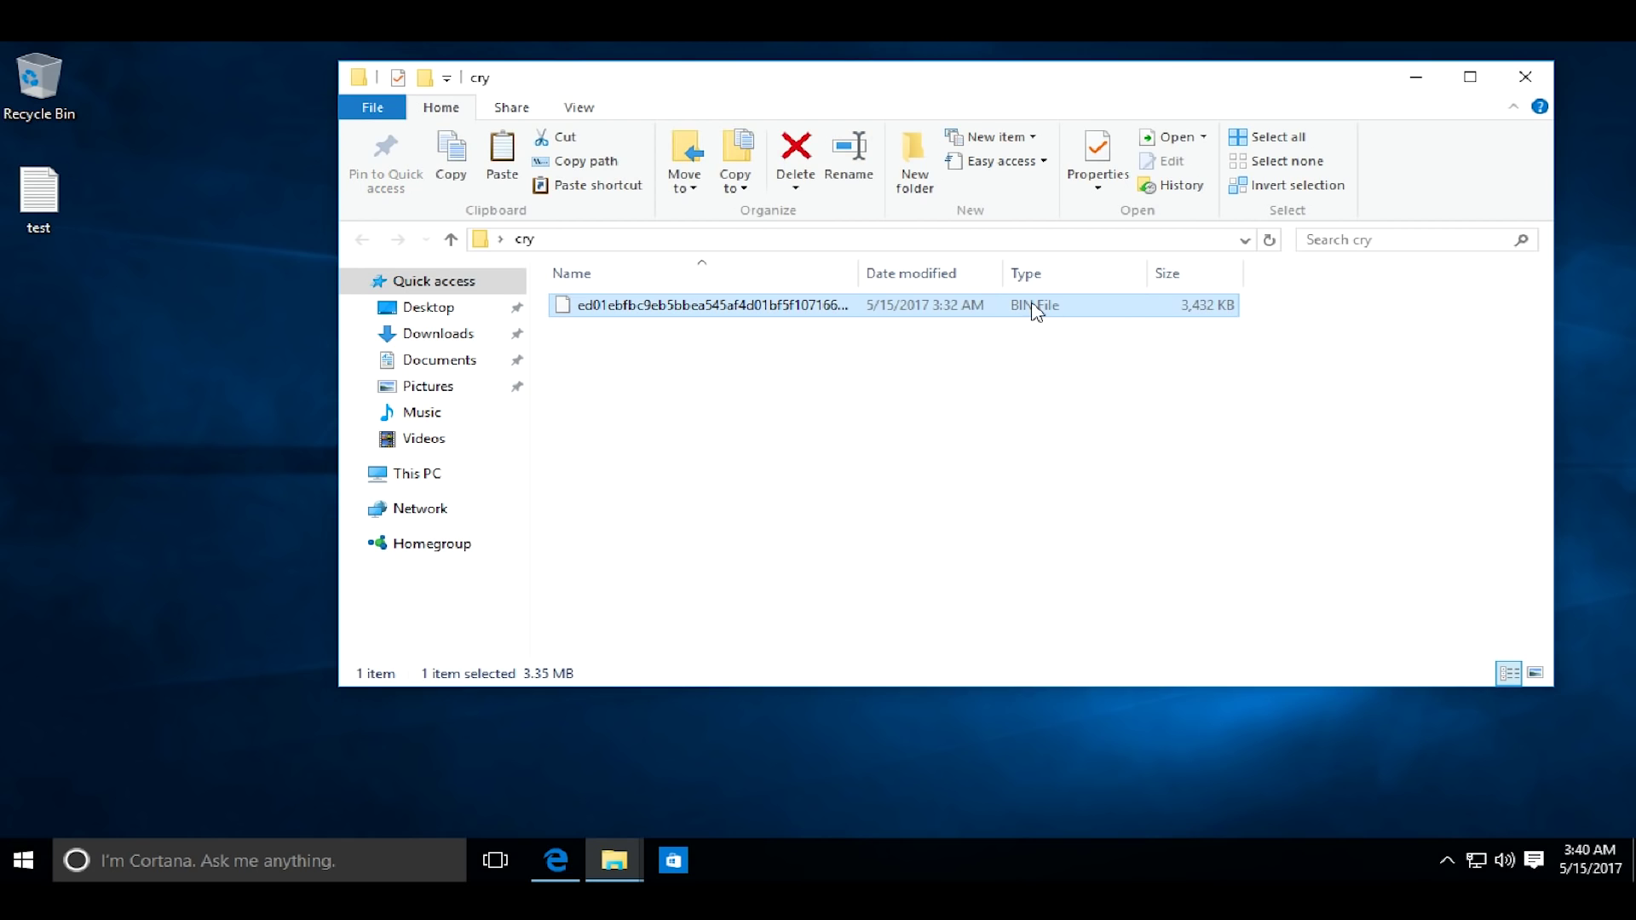
left_click(1051, 662)
left_click(1087, 308)
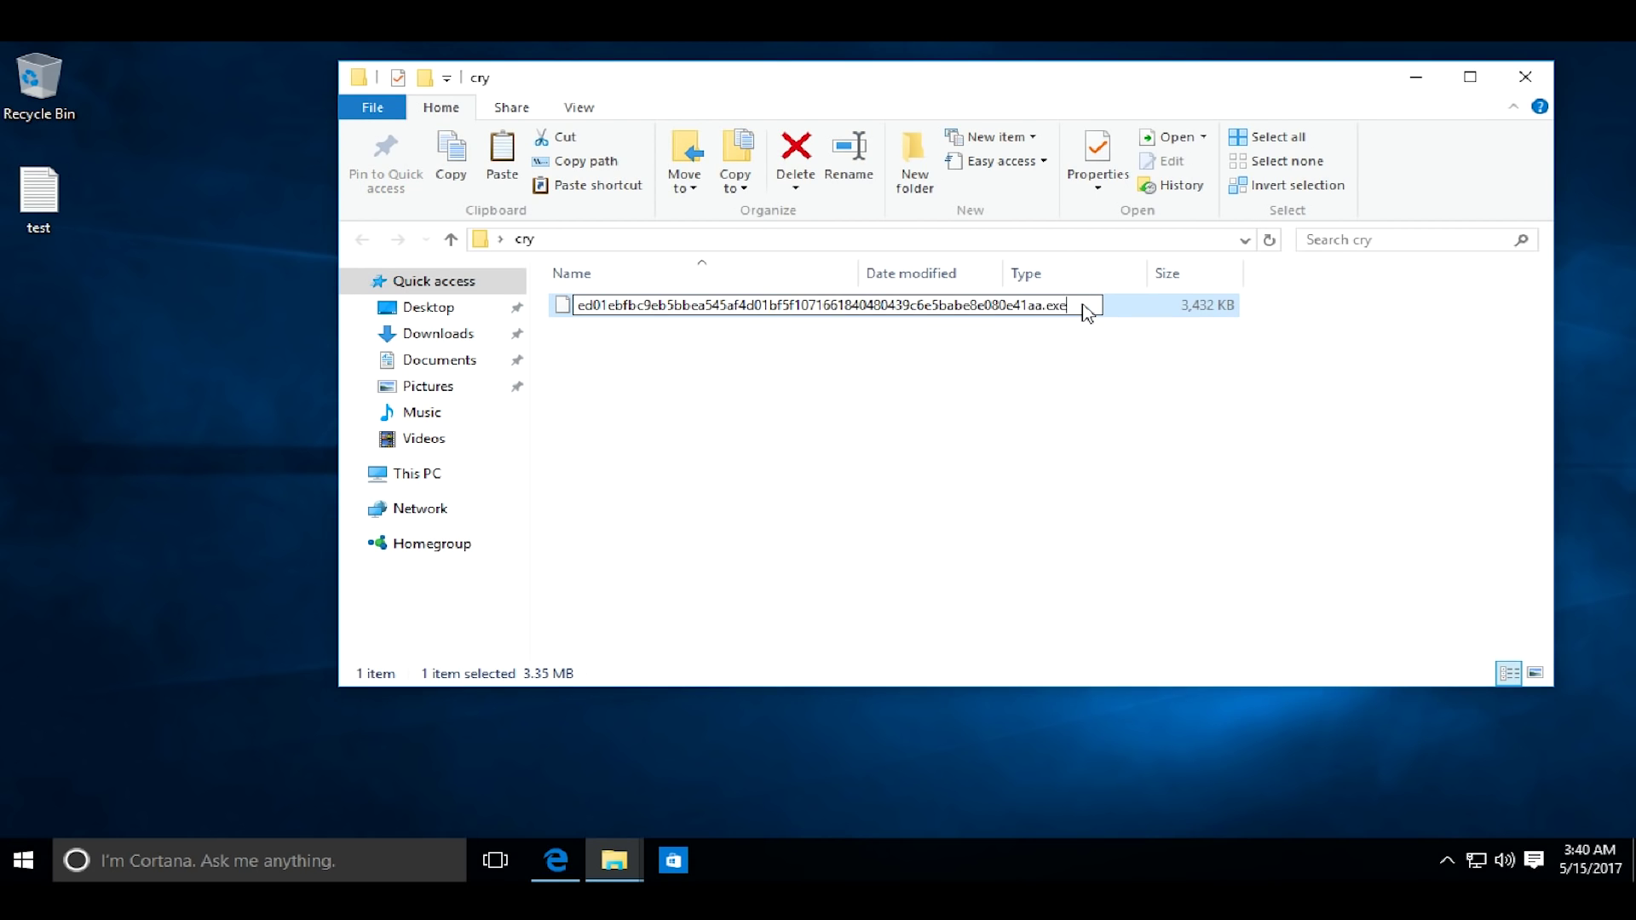
type("exe")
key("Return")
key("Return")
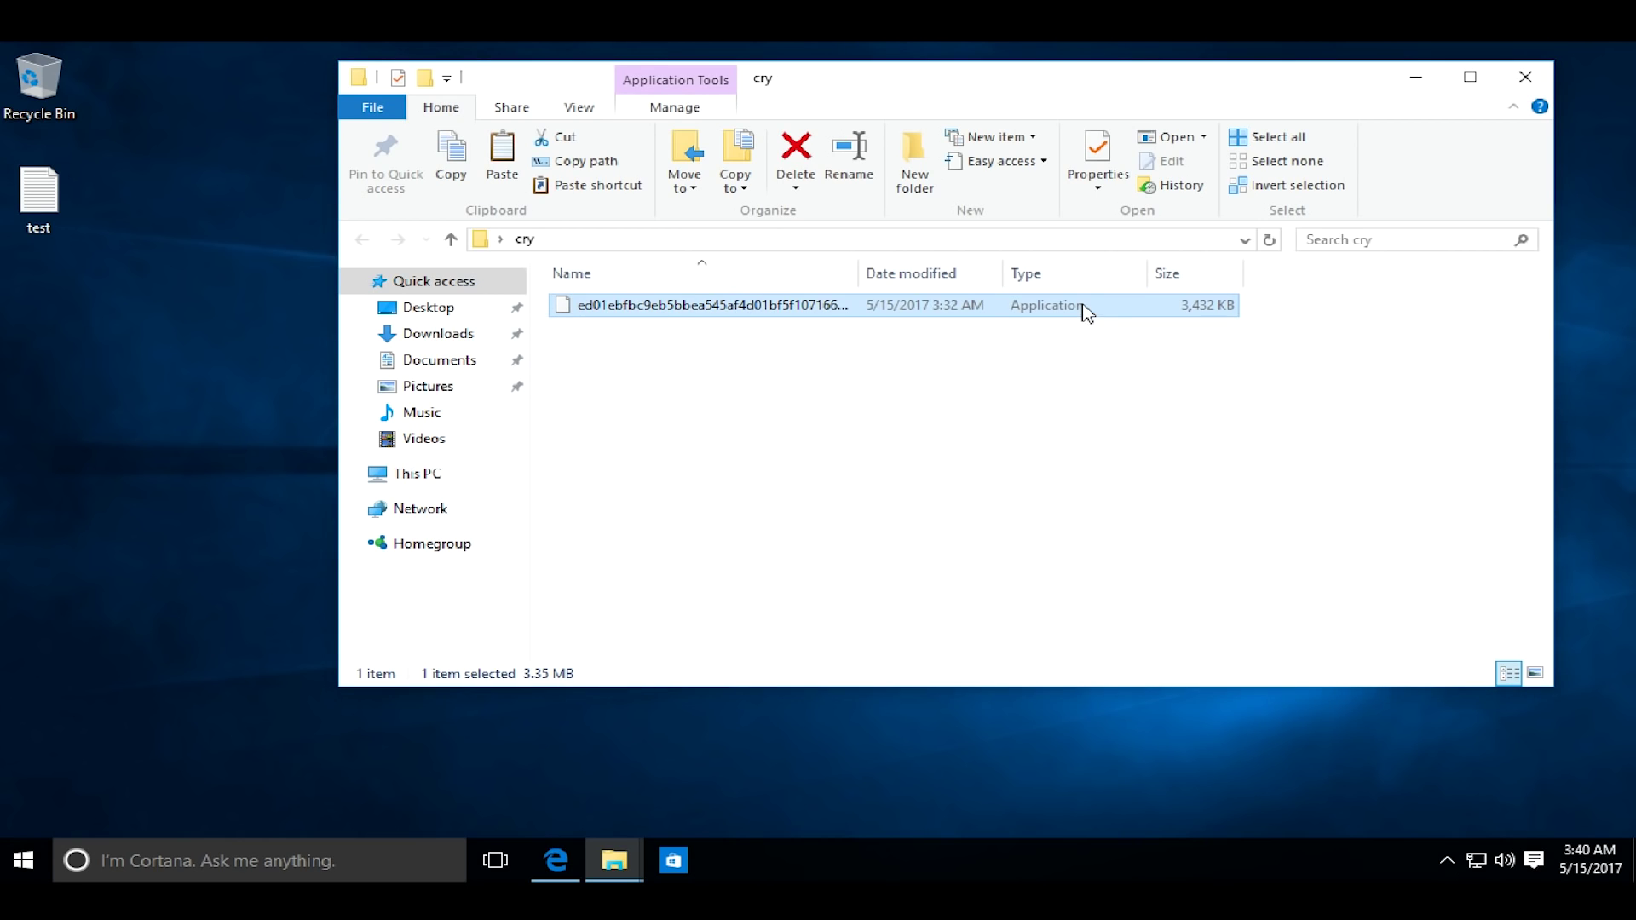
left_click_drag(907, 281, 1109, 264)
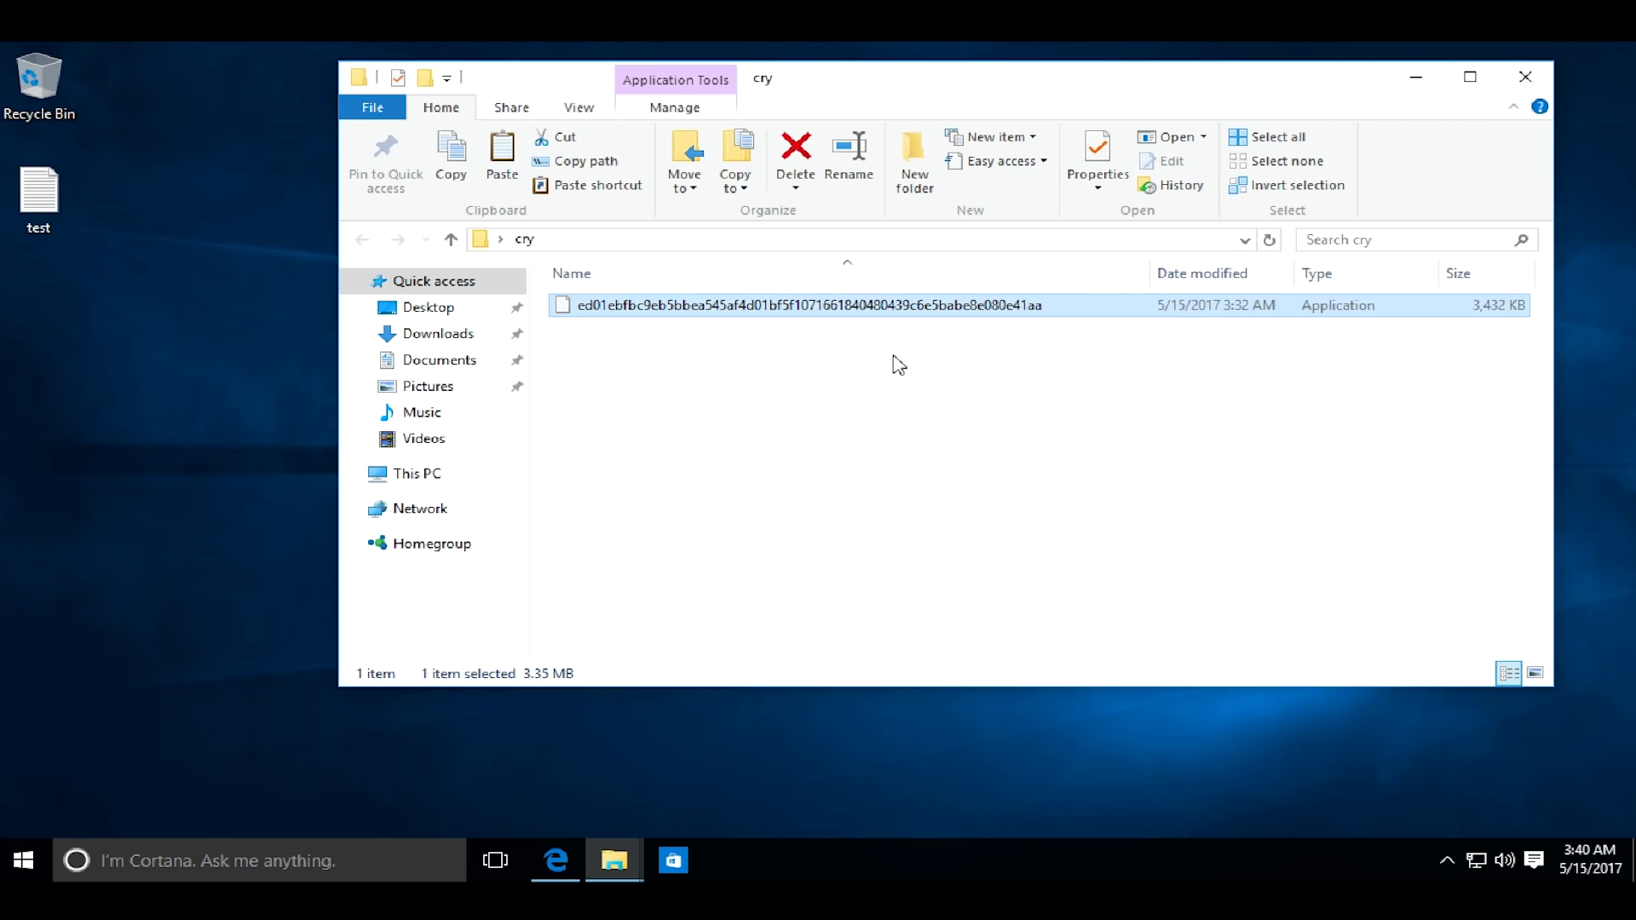
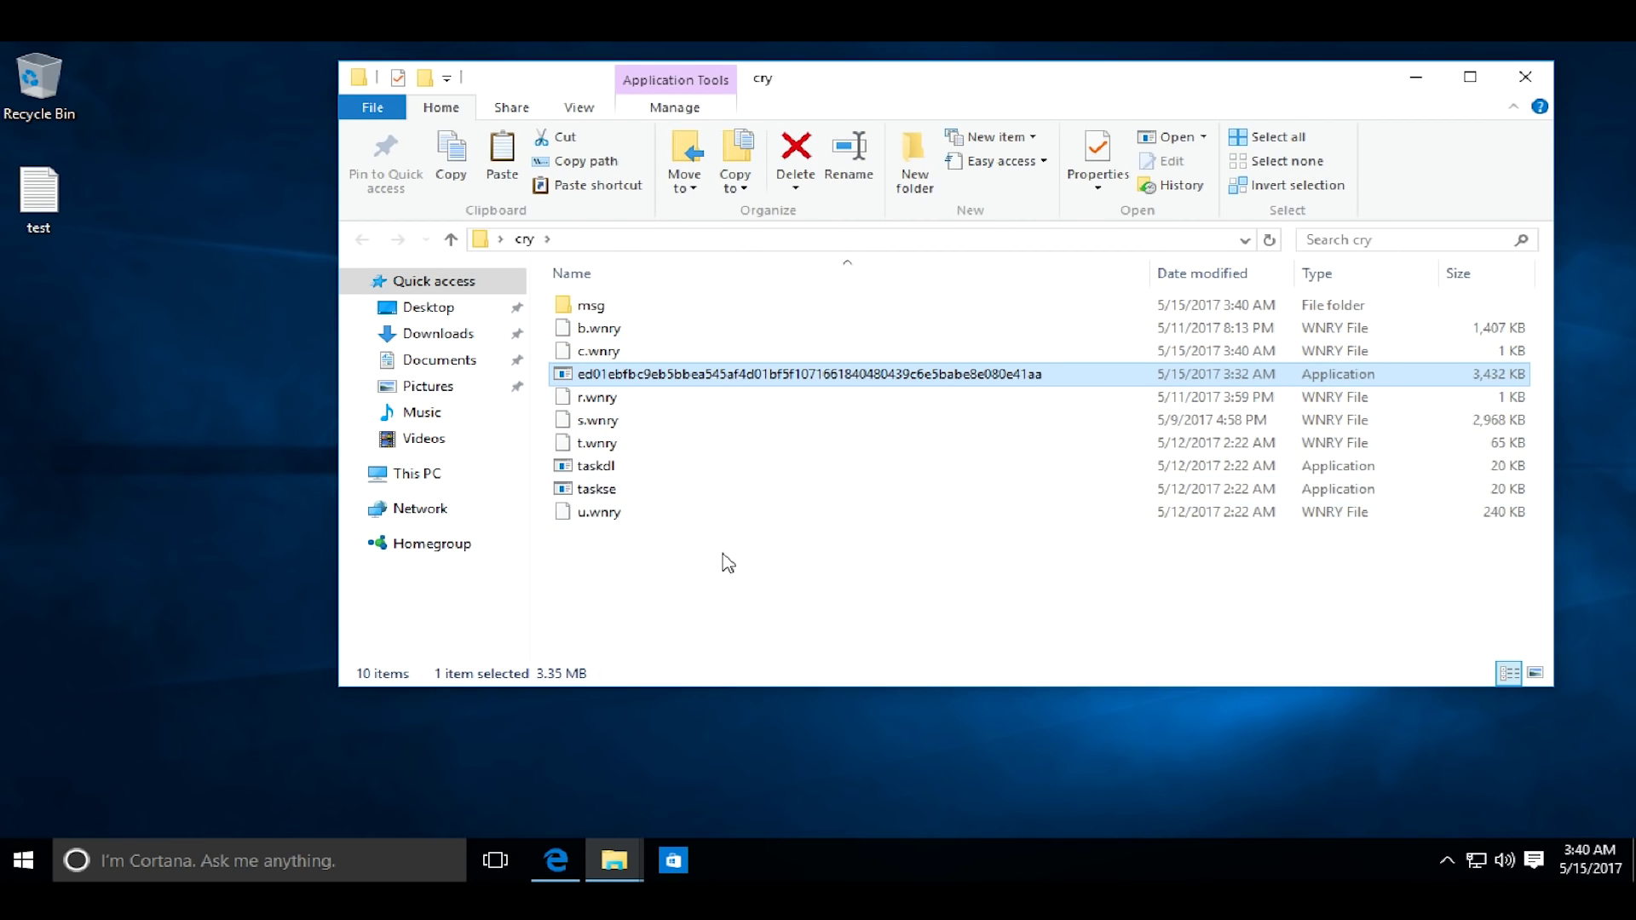
Browse the cry folder and its msg subfolder, then return to the desktop
left_click(759, 565)
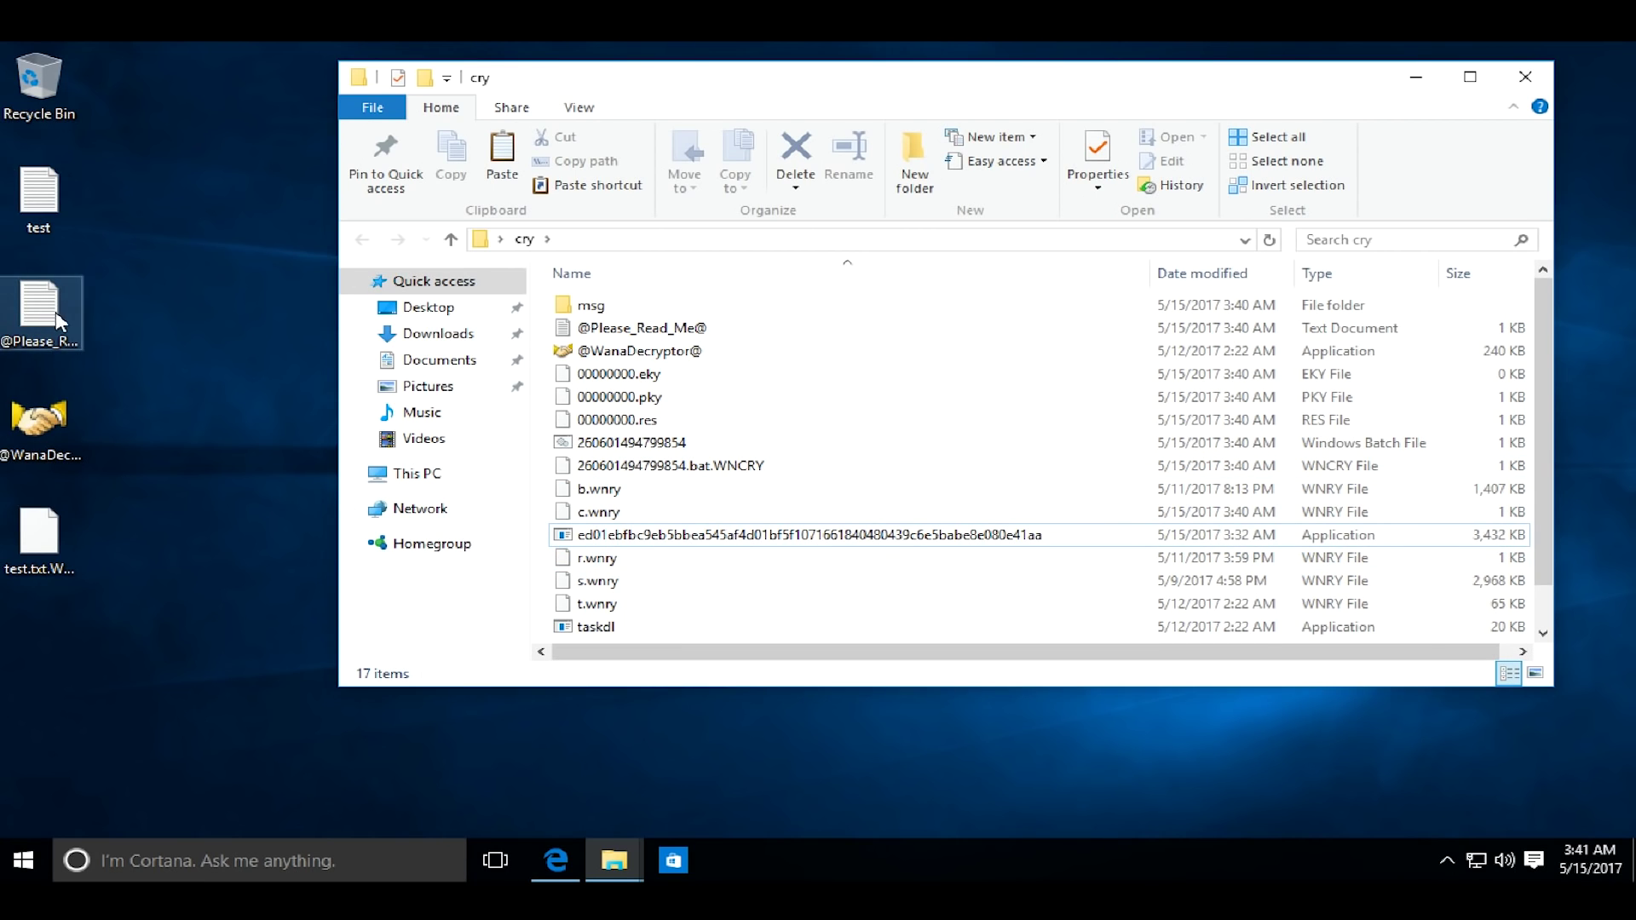
scroll(645, 362, "down", 1)
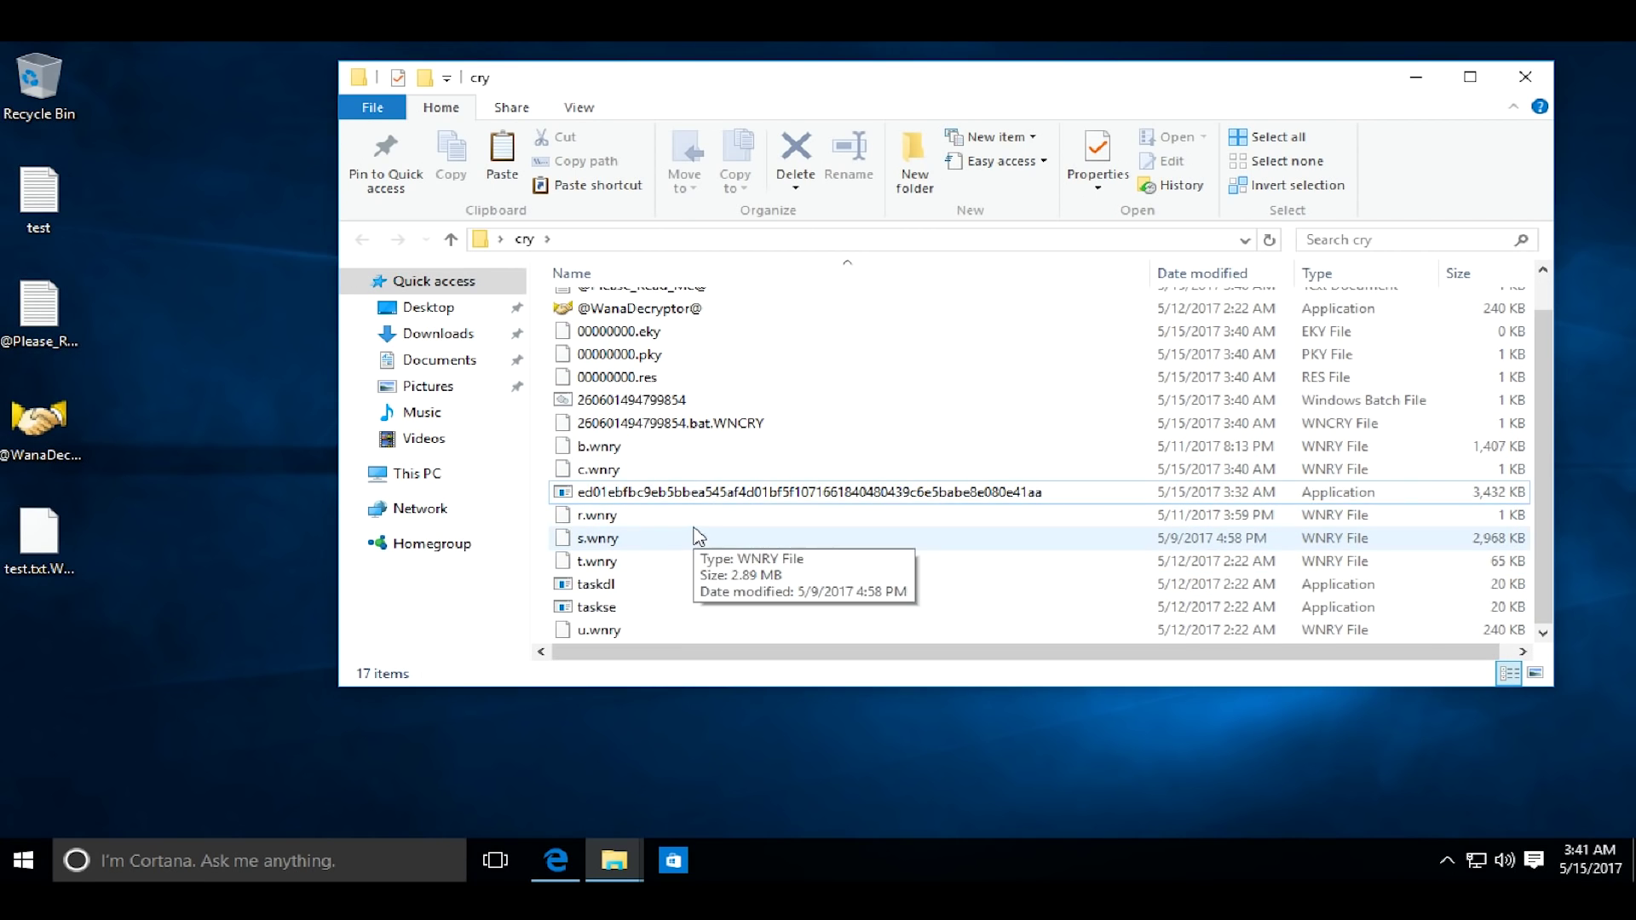
scroll(712, 486, "up", 1)
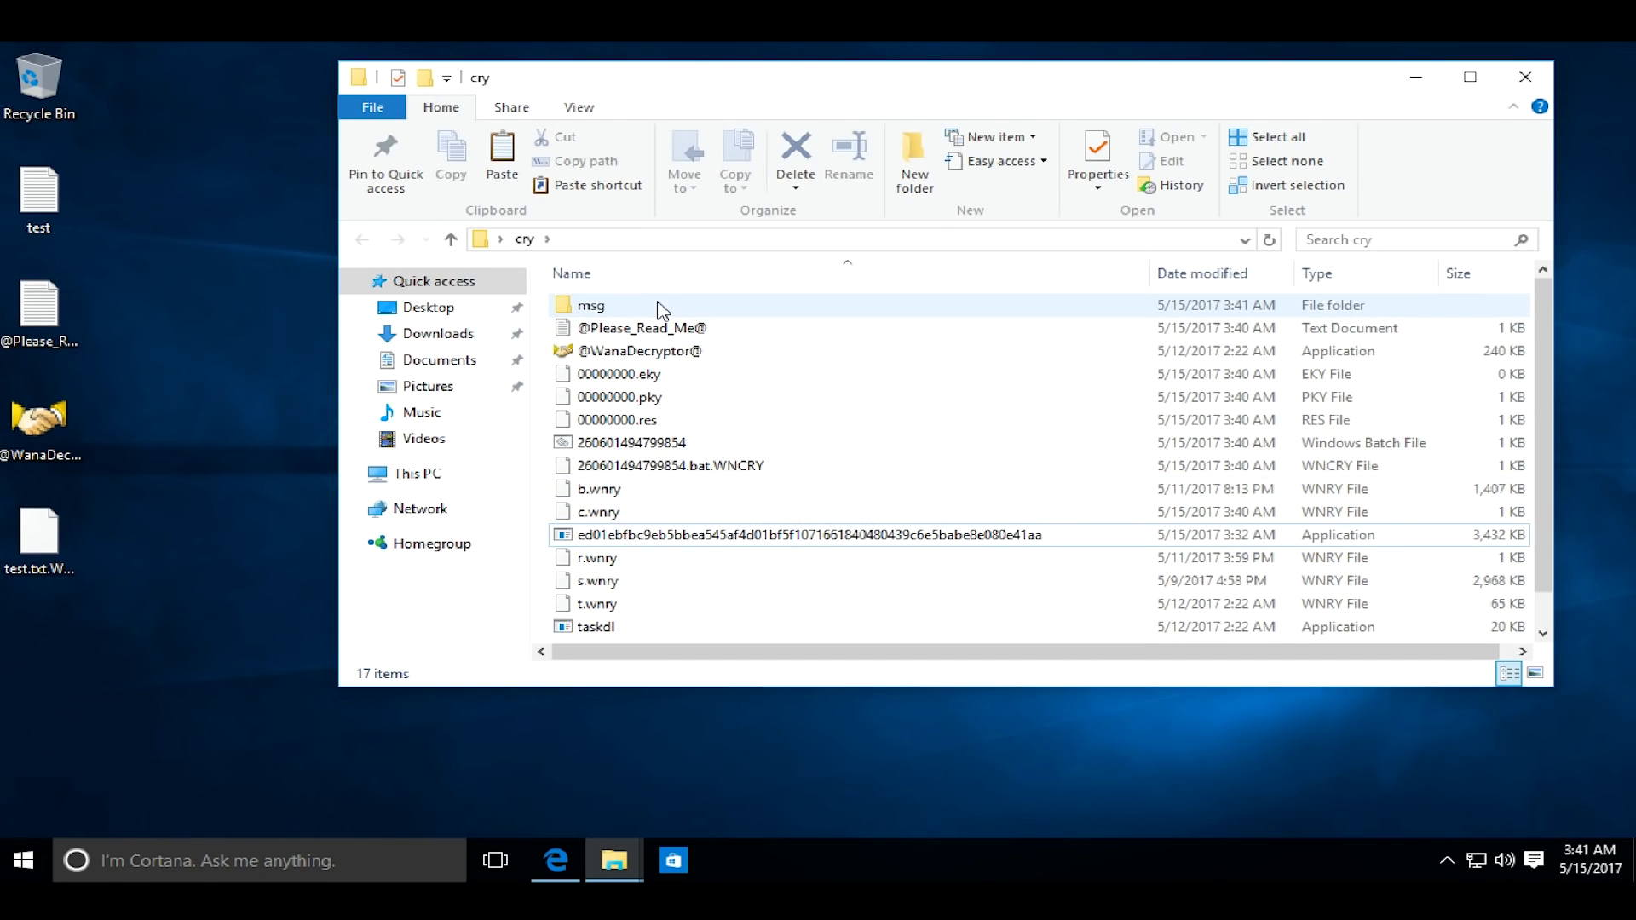
double_click(664, 308)
scroll(896, 420, "down", 4)
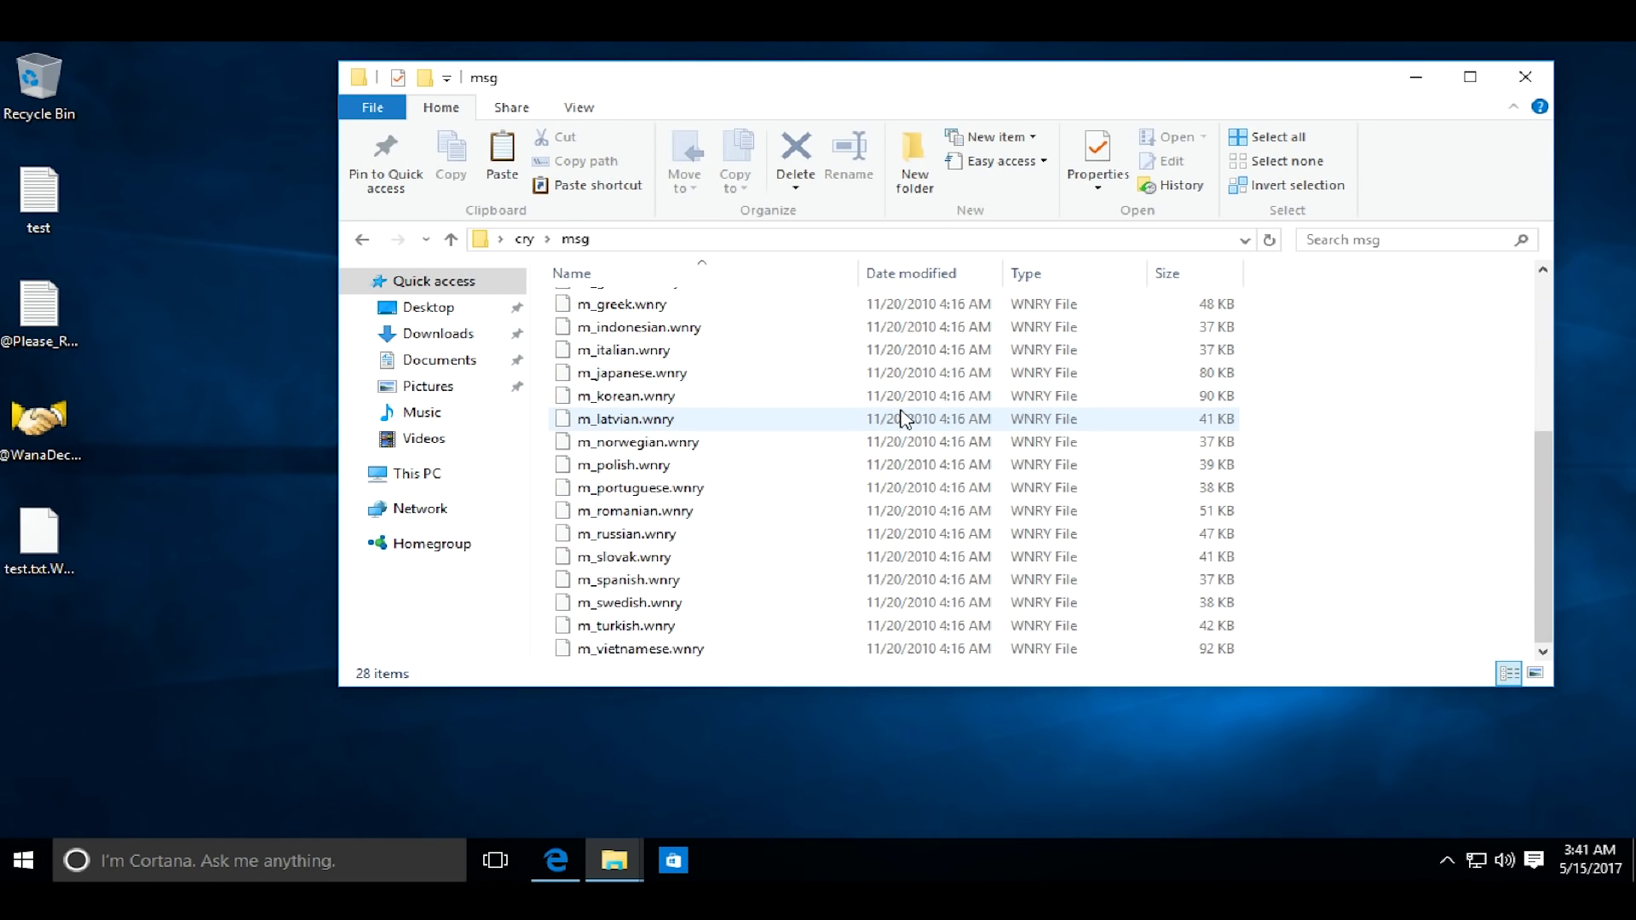
scroll(882, 419, "up", 4)
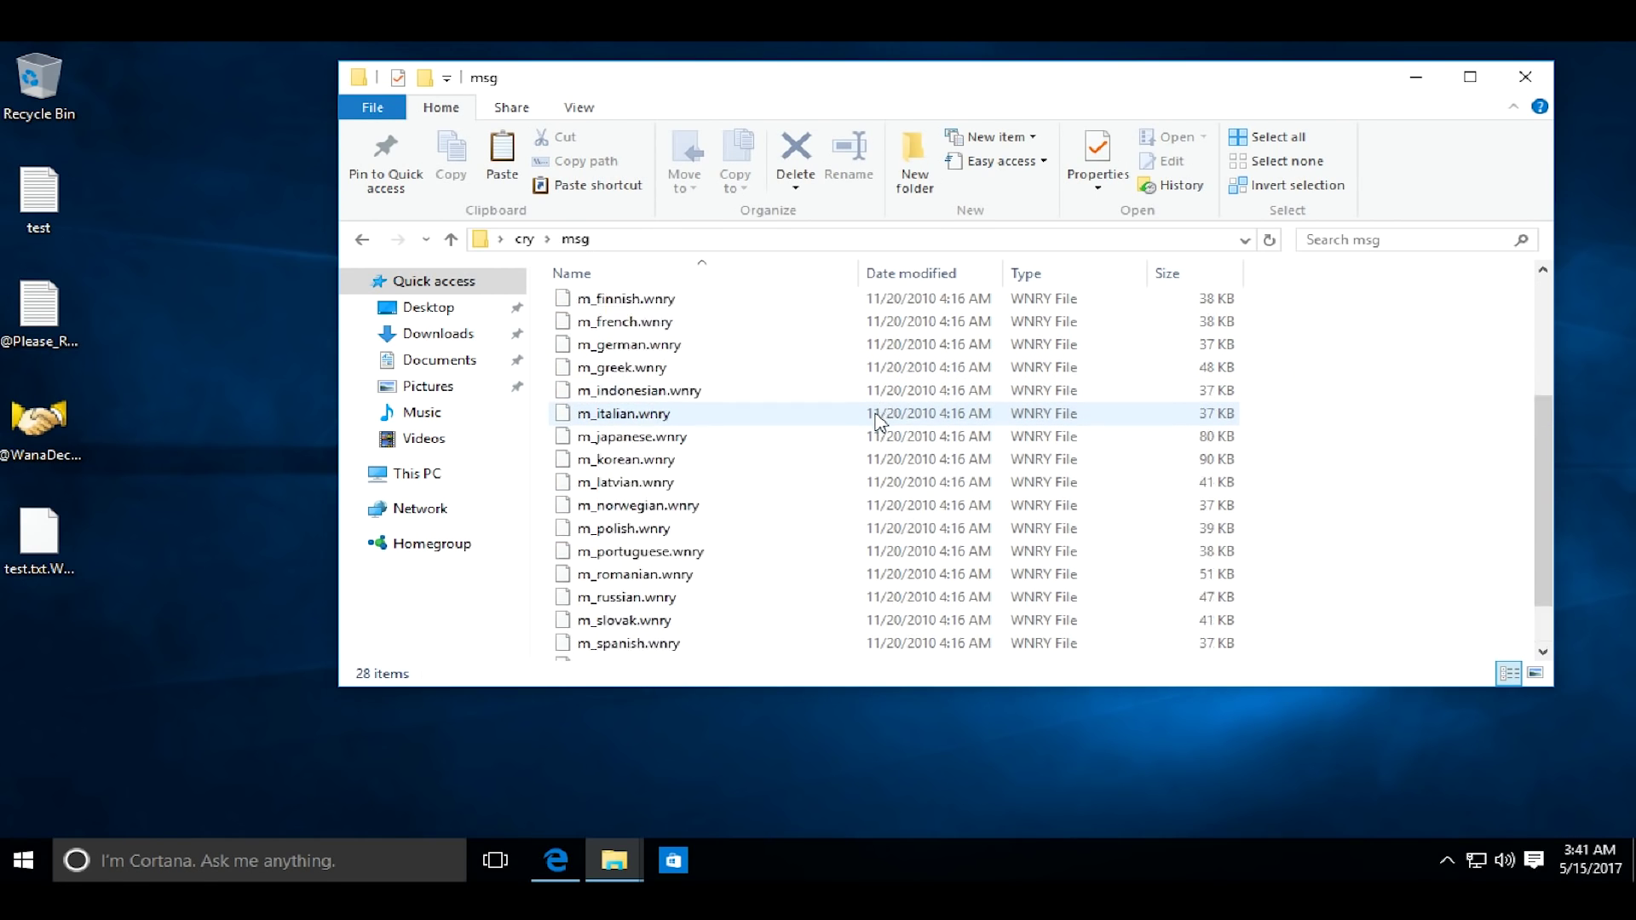
left_click(527, 248)
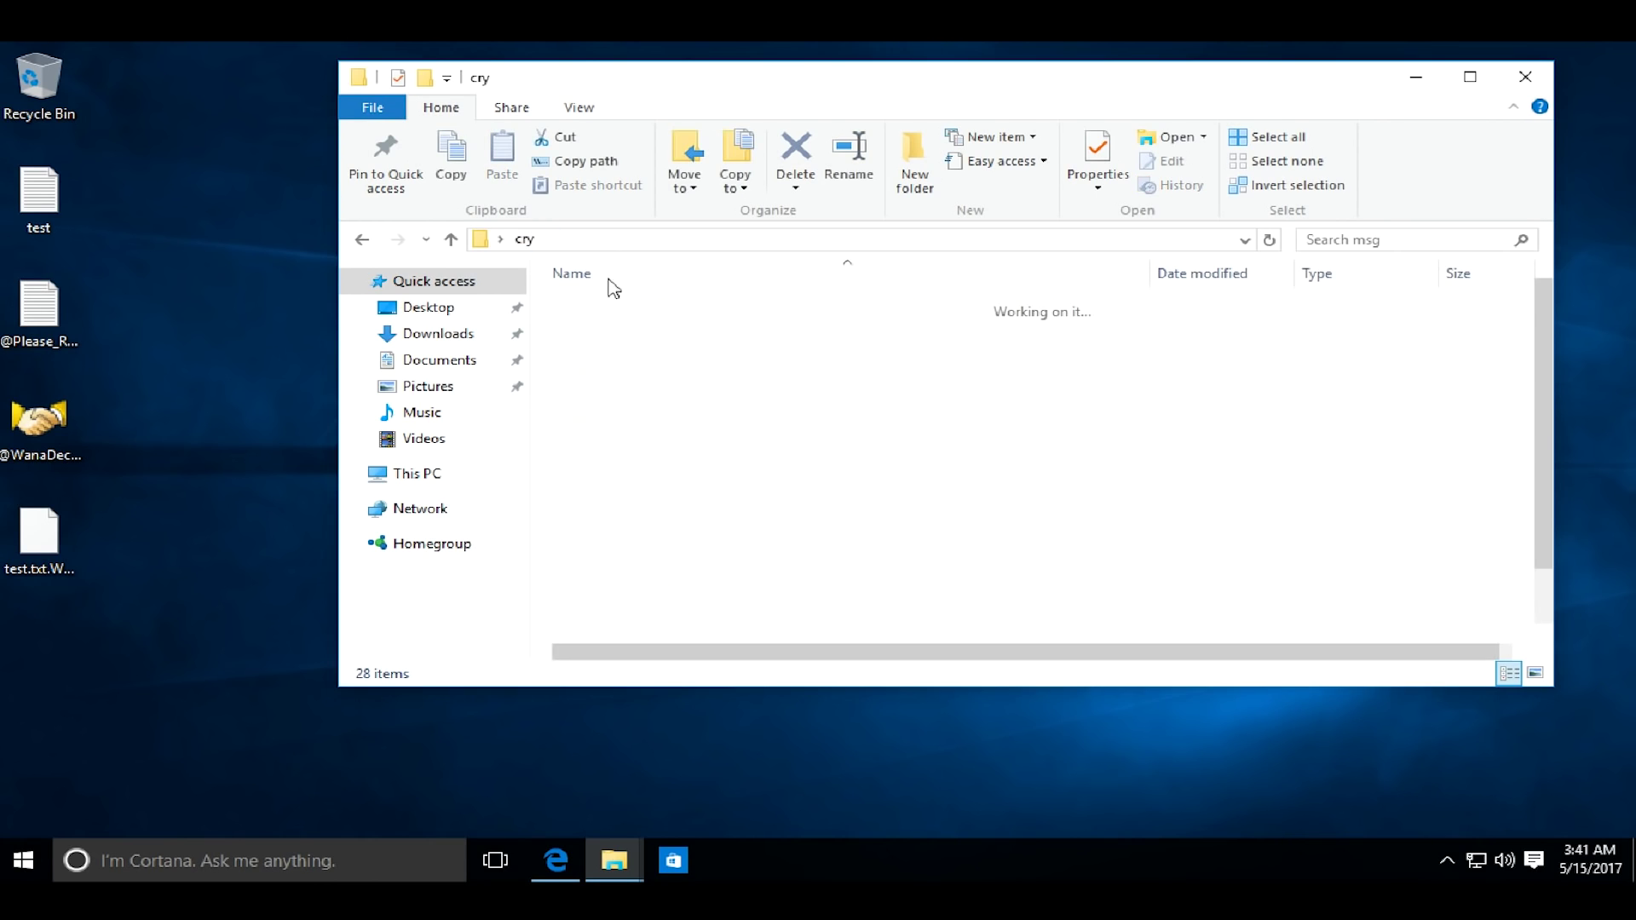
key("super+d")
Open the encrypted test file in Notepad and inspect its garbled text, leaving it unchanged
double_click(44, 223)
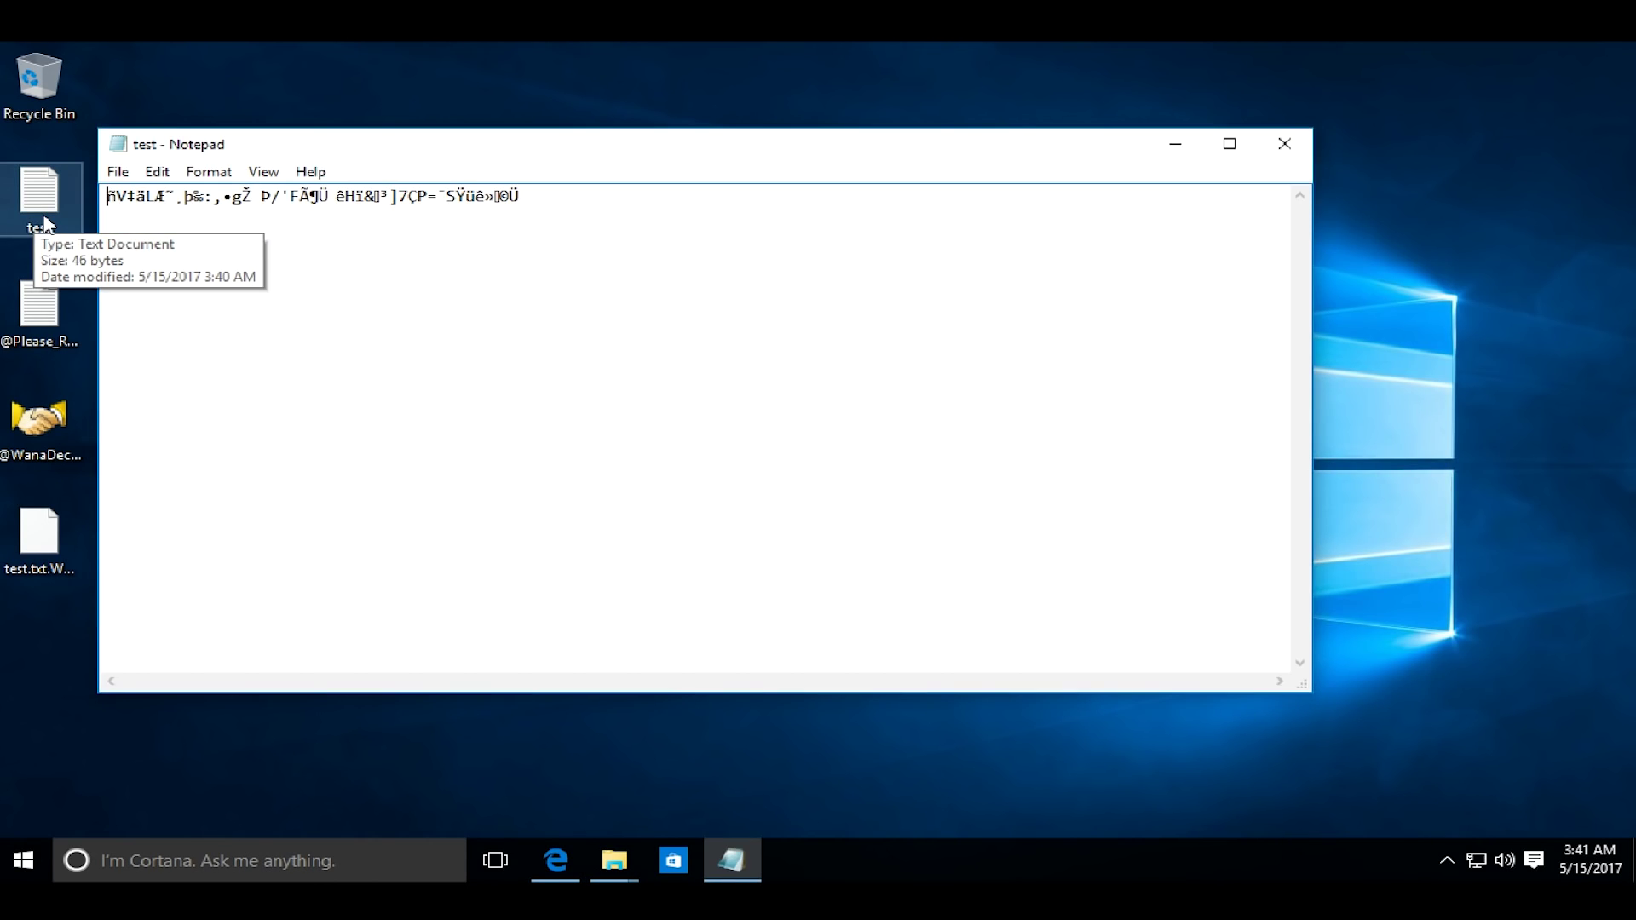
key("ctrl+a")
key("Delete")
key("ctrl+z")
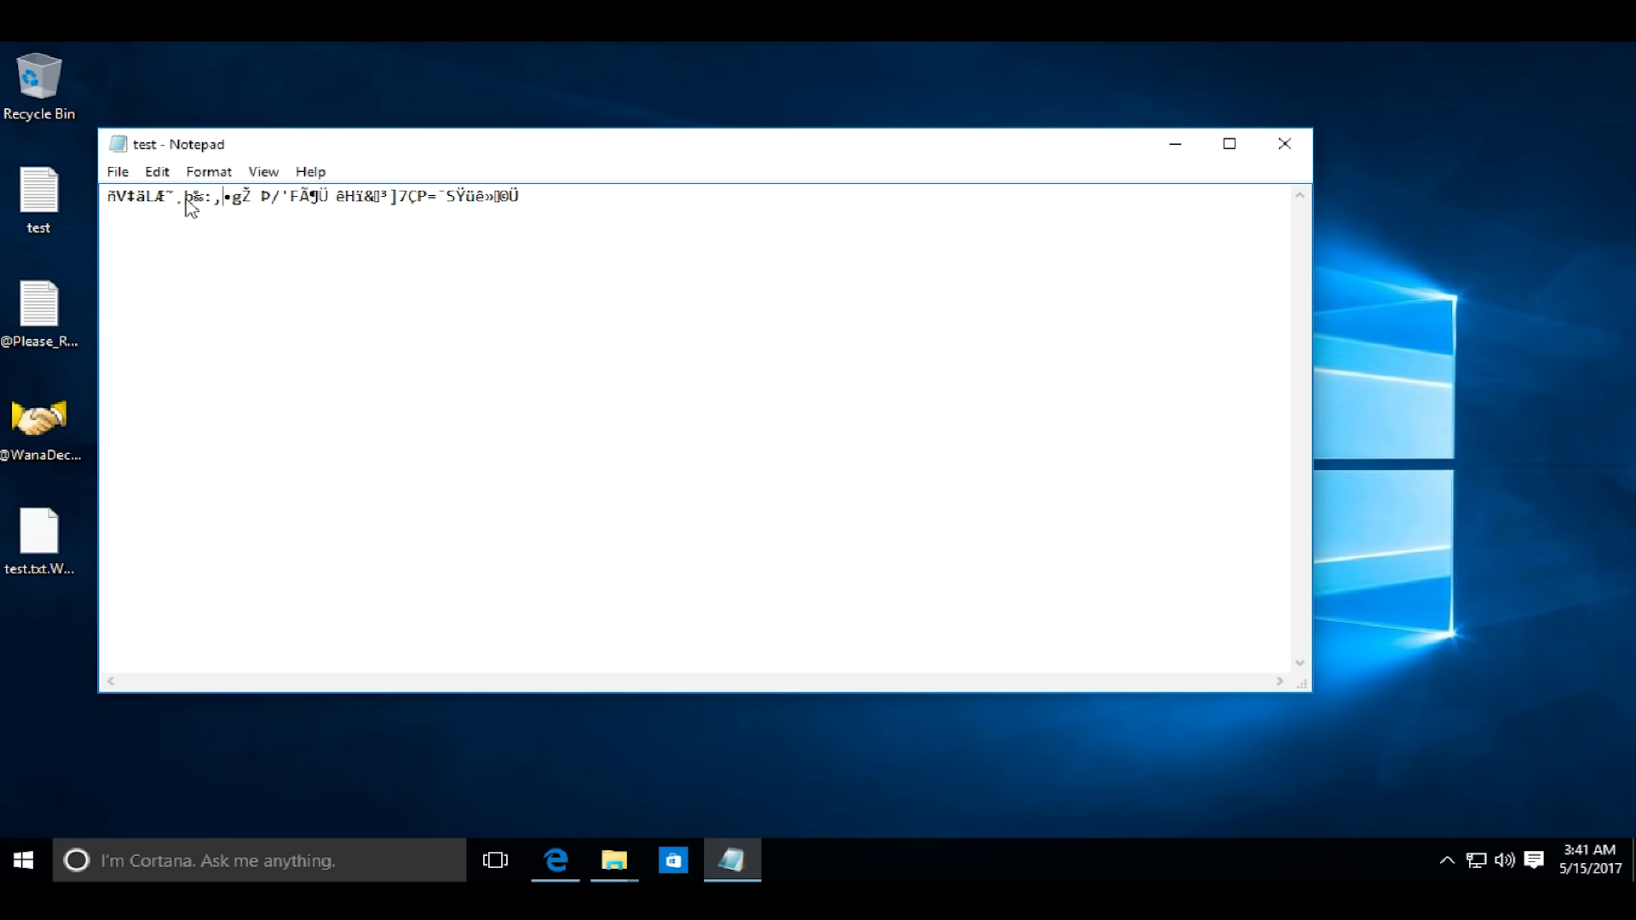
left_click_drag(106, 207, 4, 204)
left_click(424, 292)
Browse This PC, Local Disk (C:) and Pictures, then minimise the file browser
key("super+e")
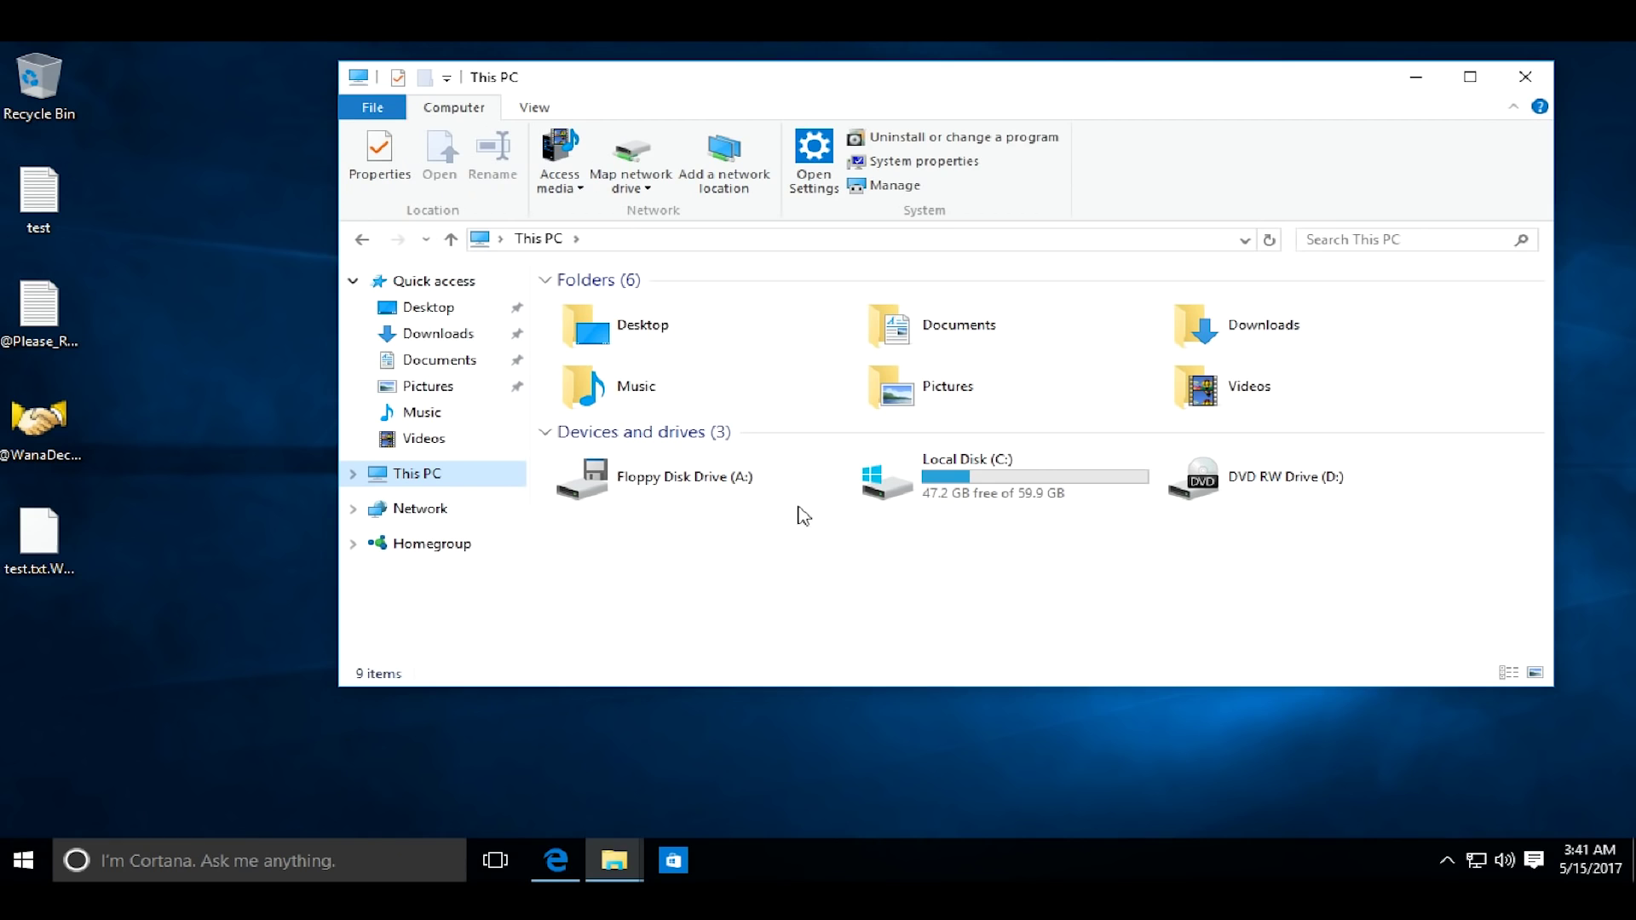
double_click(929, 493)
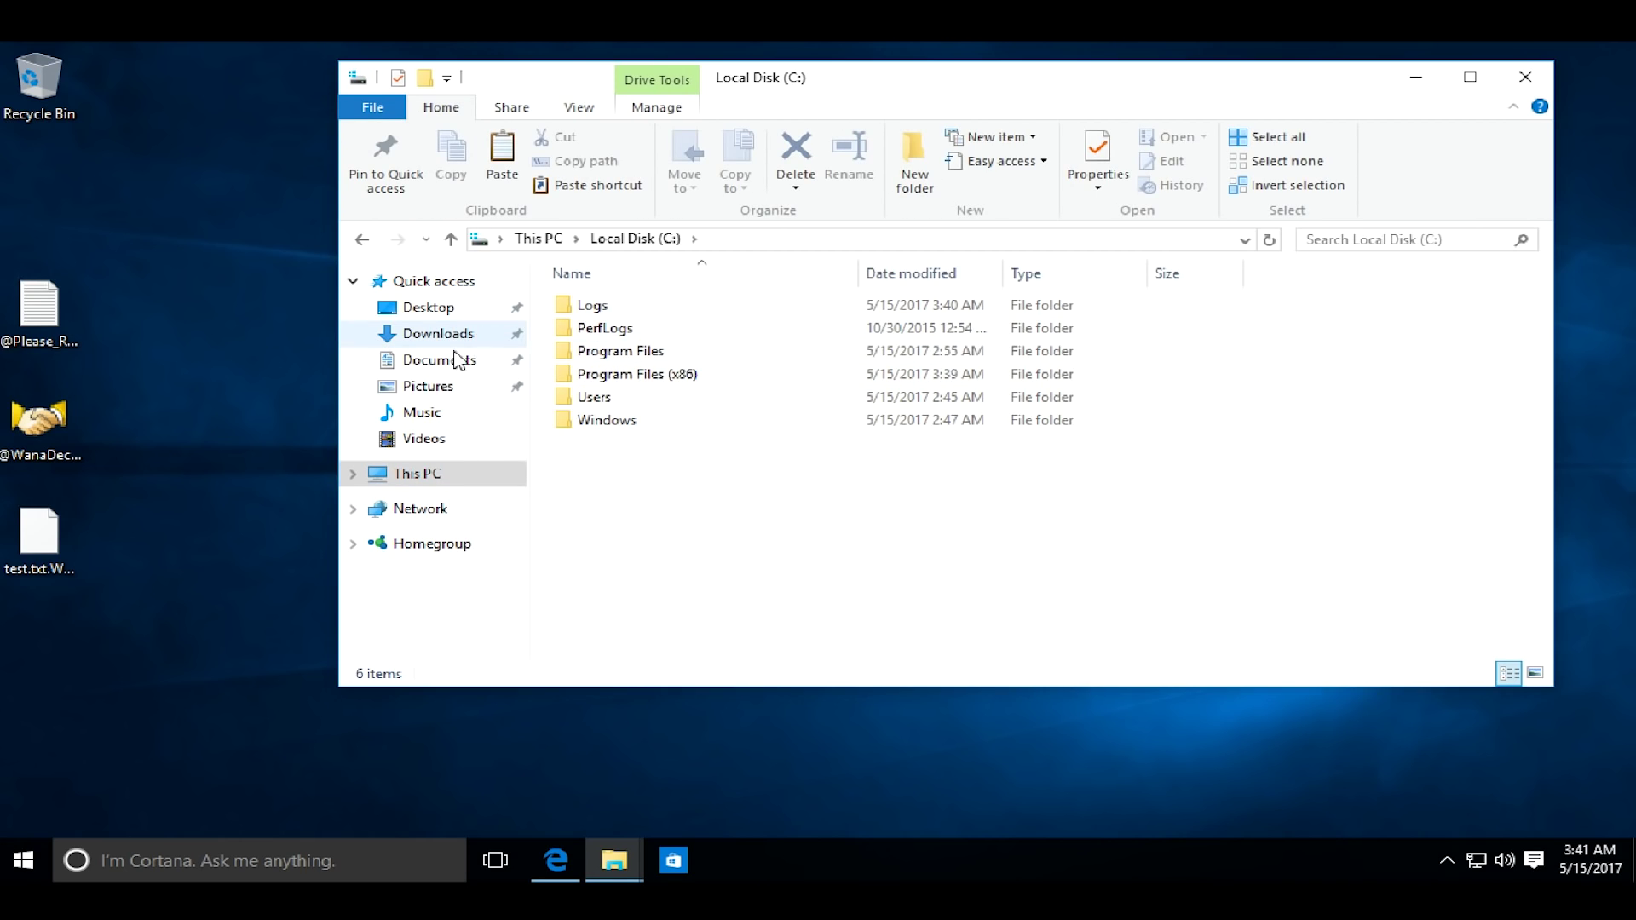
left_click(431, 388)
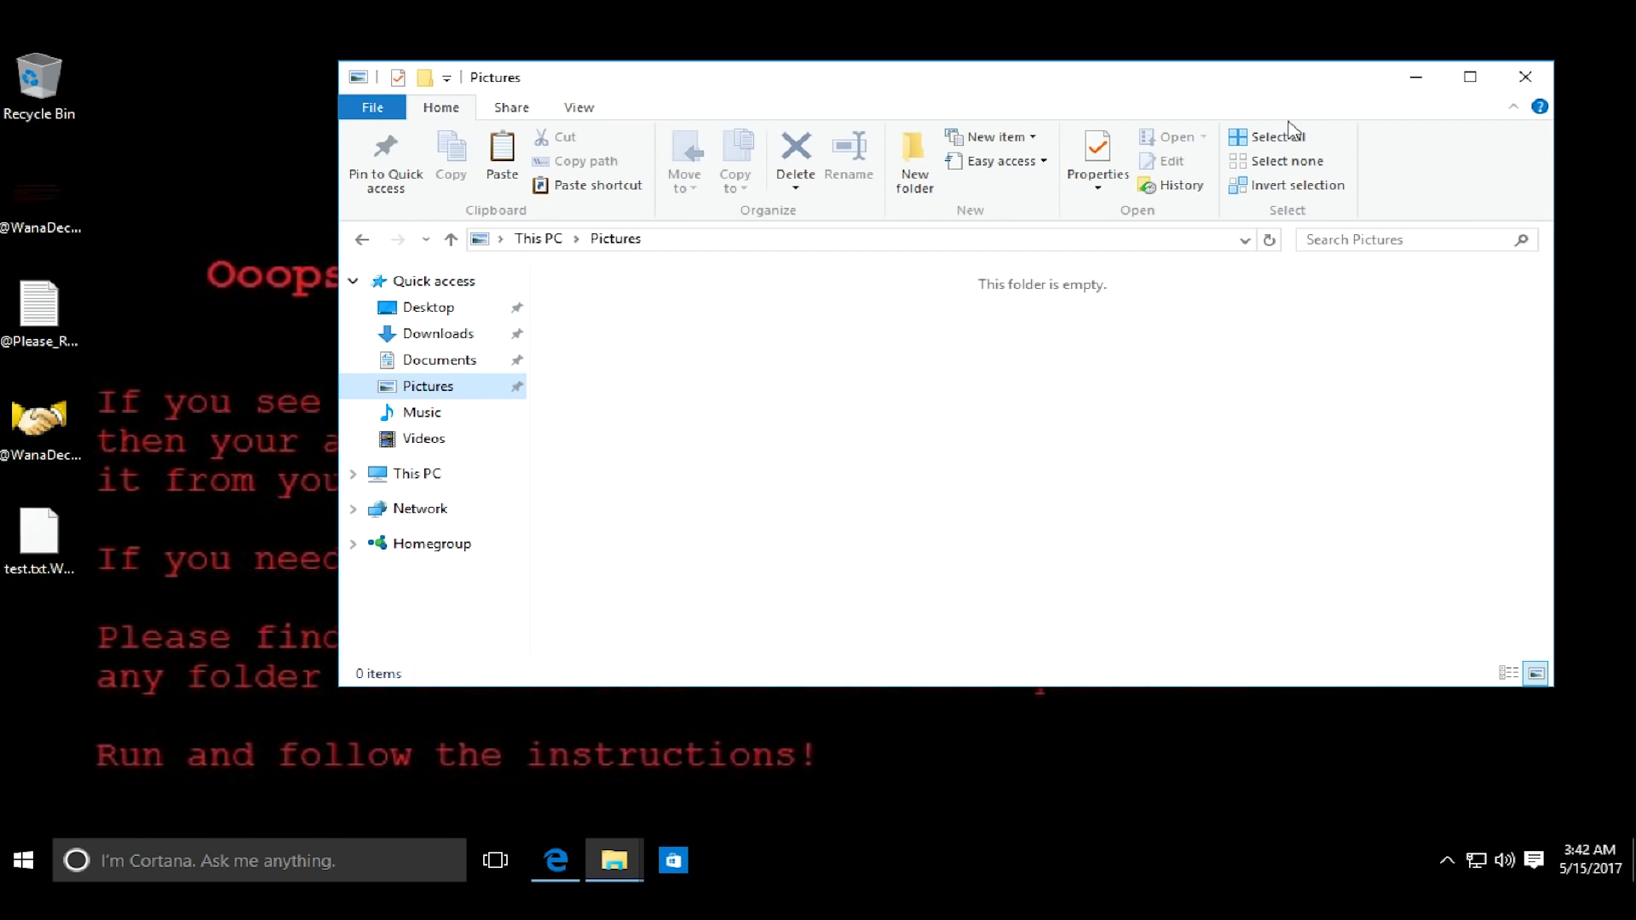
left_click(1417, 75)
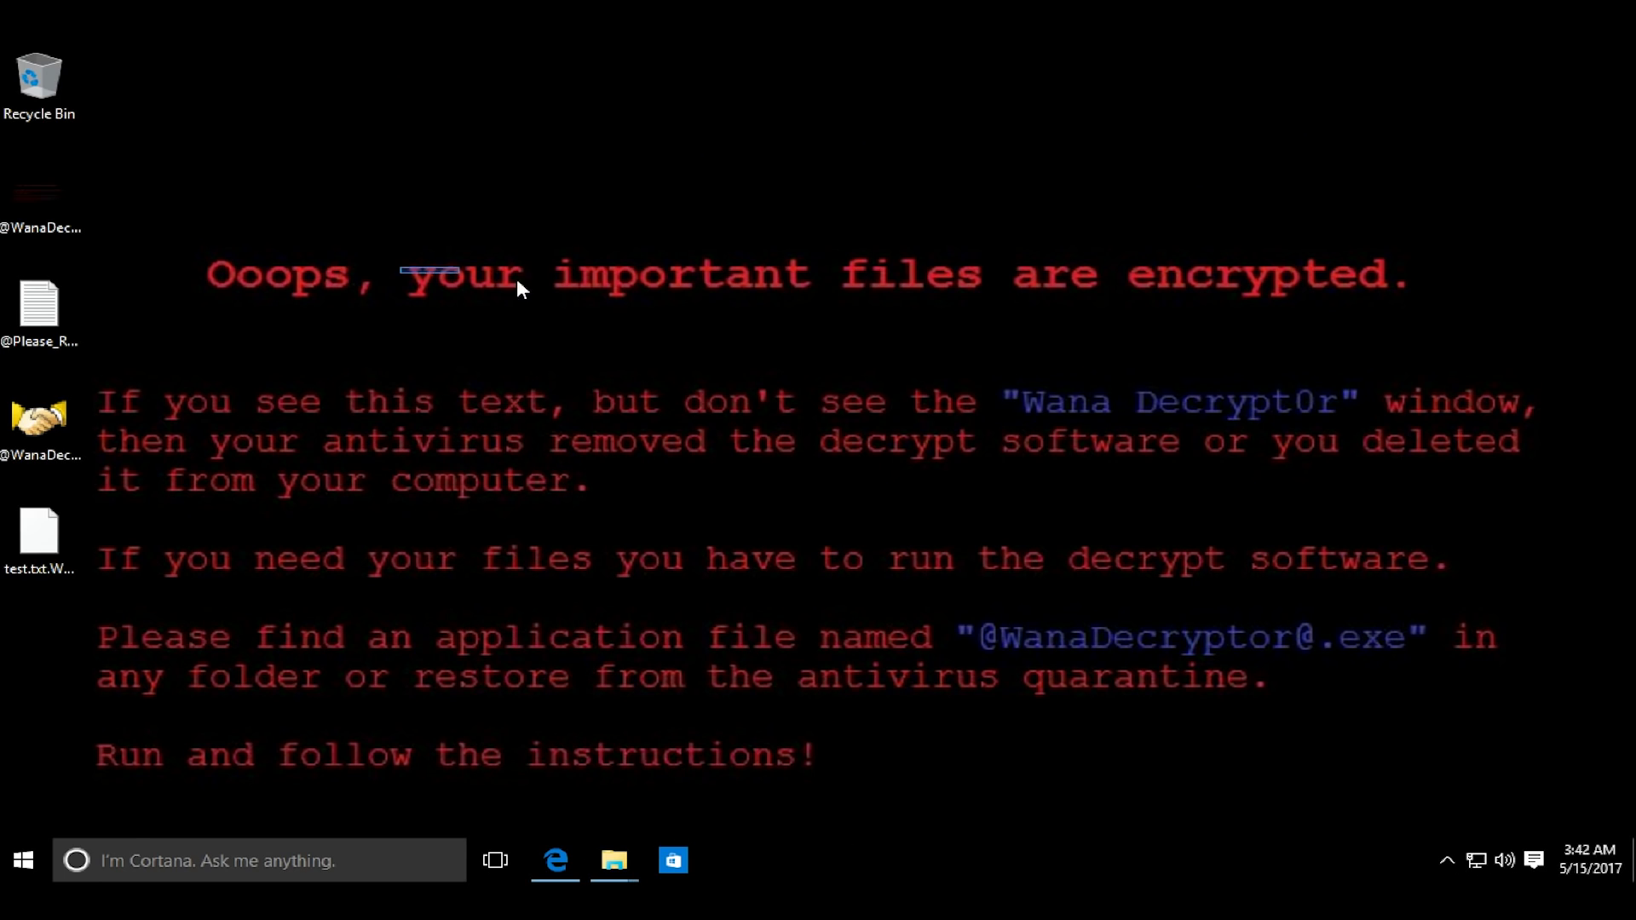
Send the attackers the message 'what has happened ?' through Contact Us
left_click_drag(516, 278, 1363, 286)
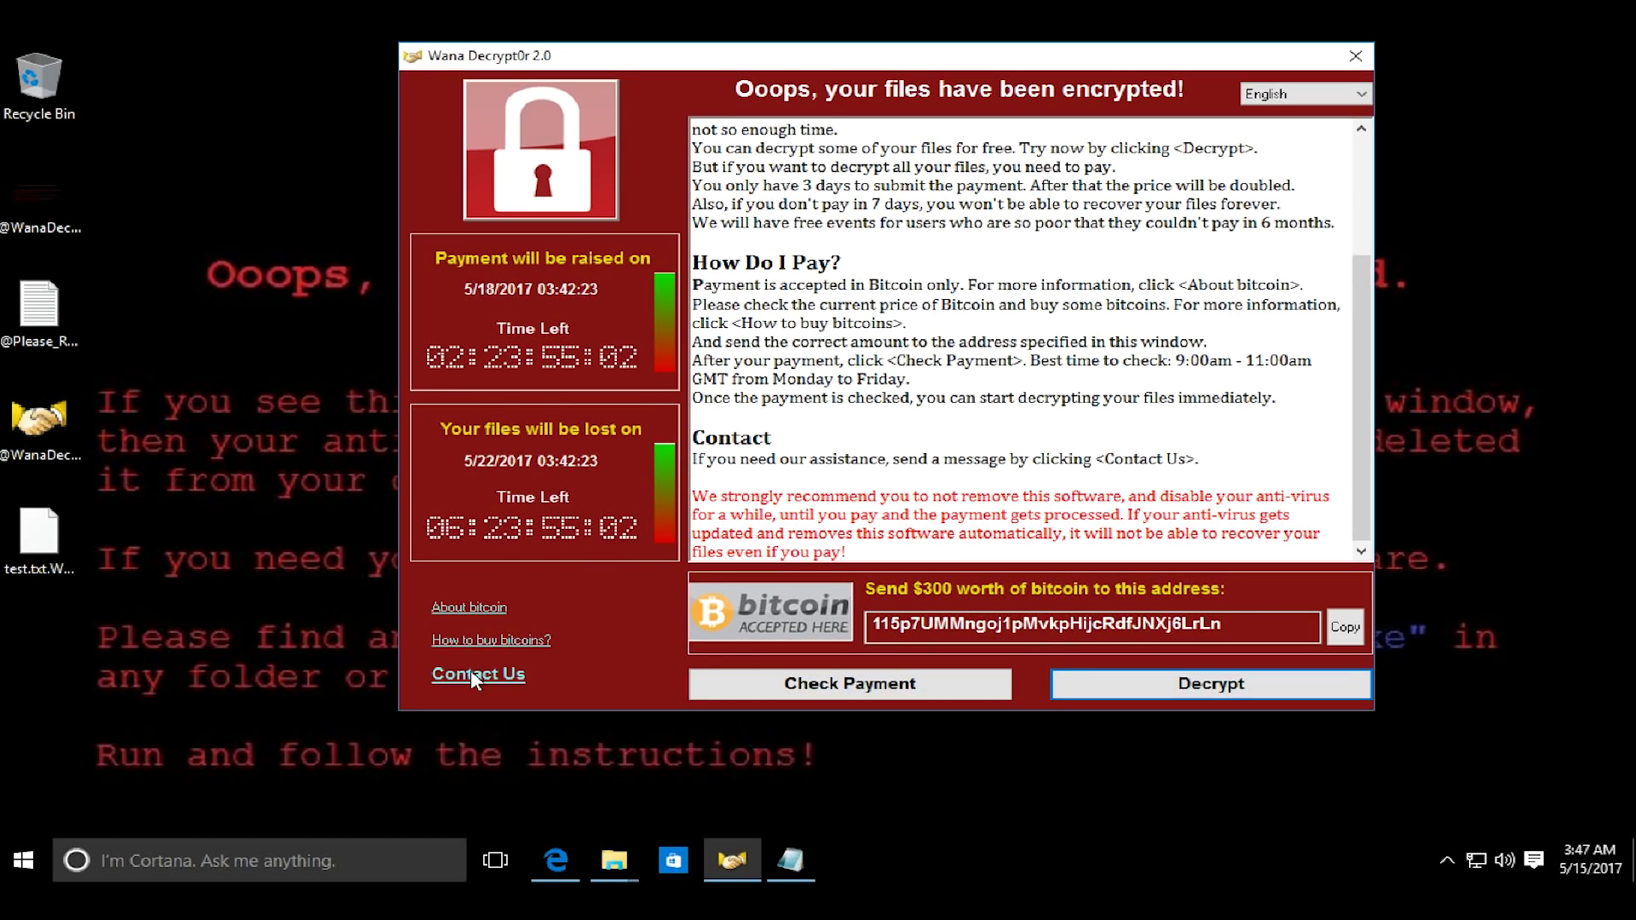
left_click(477, 673)
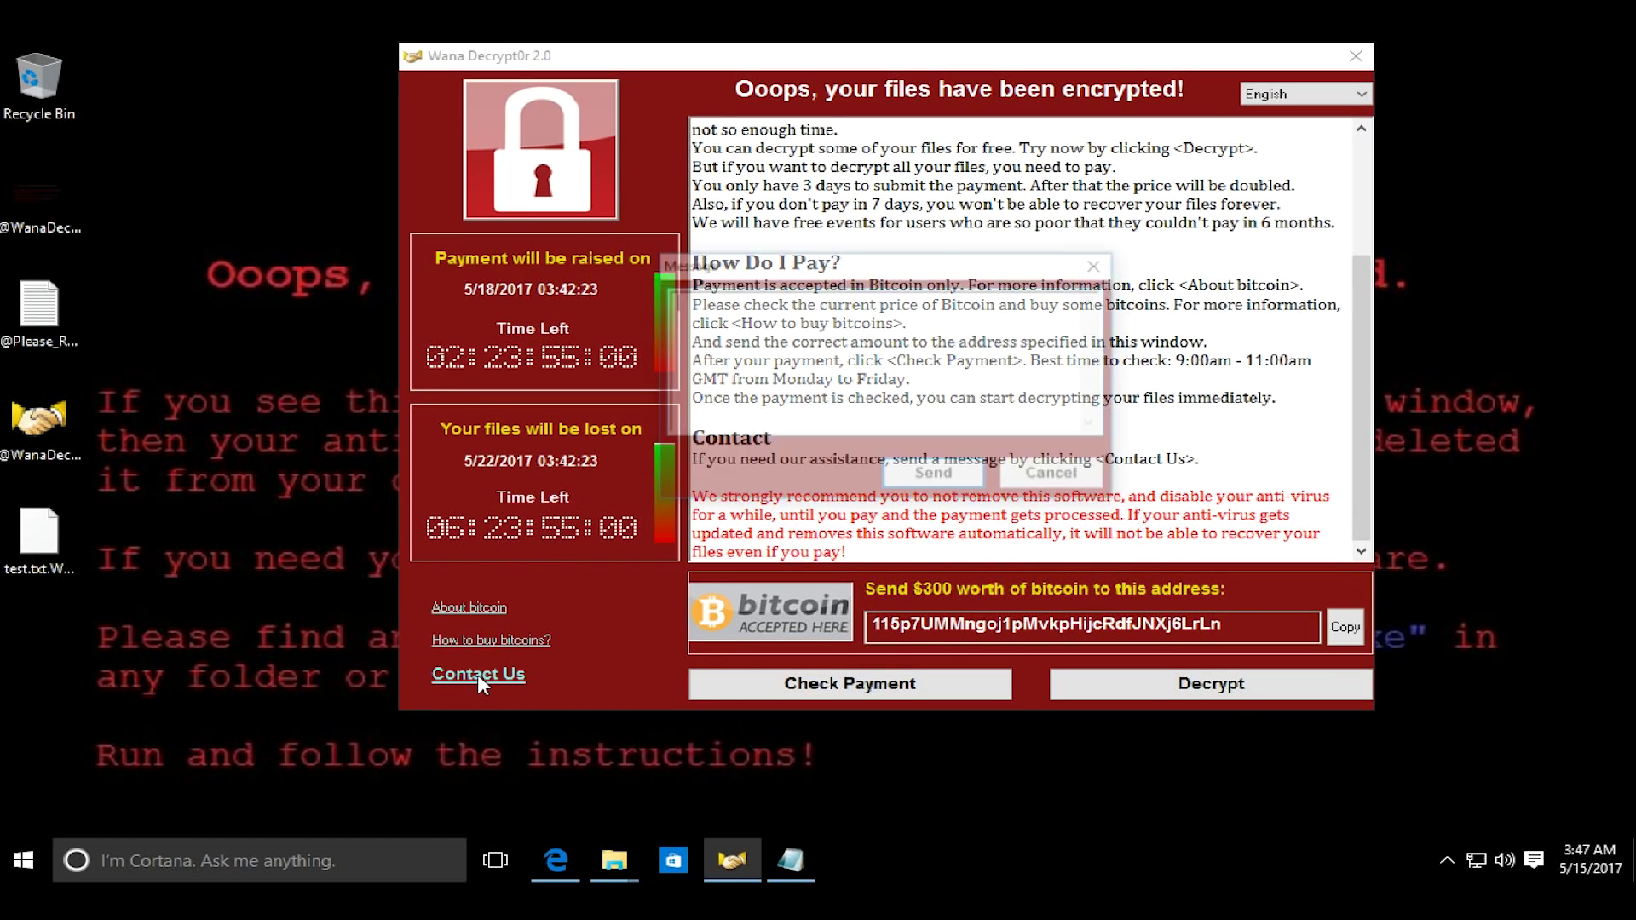
type("what")
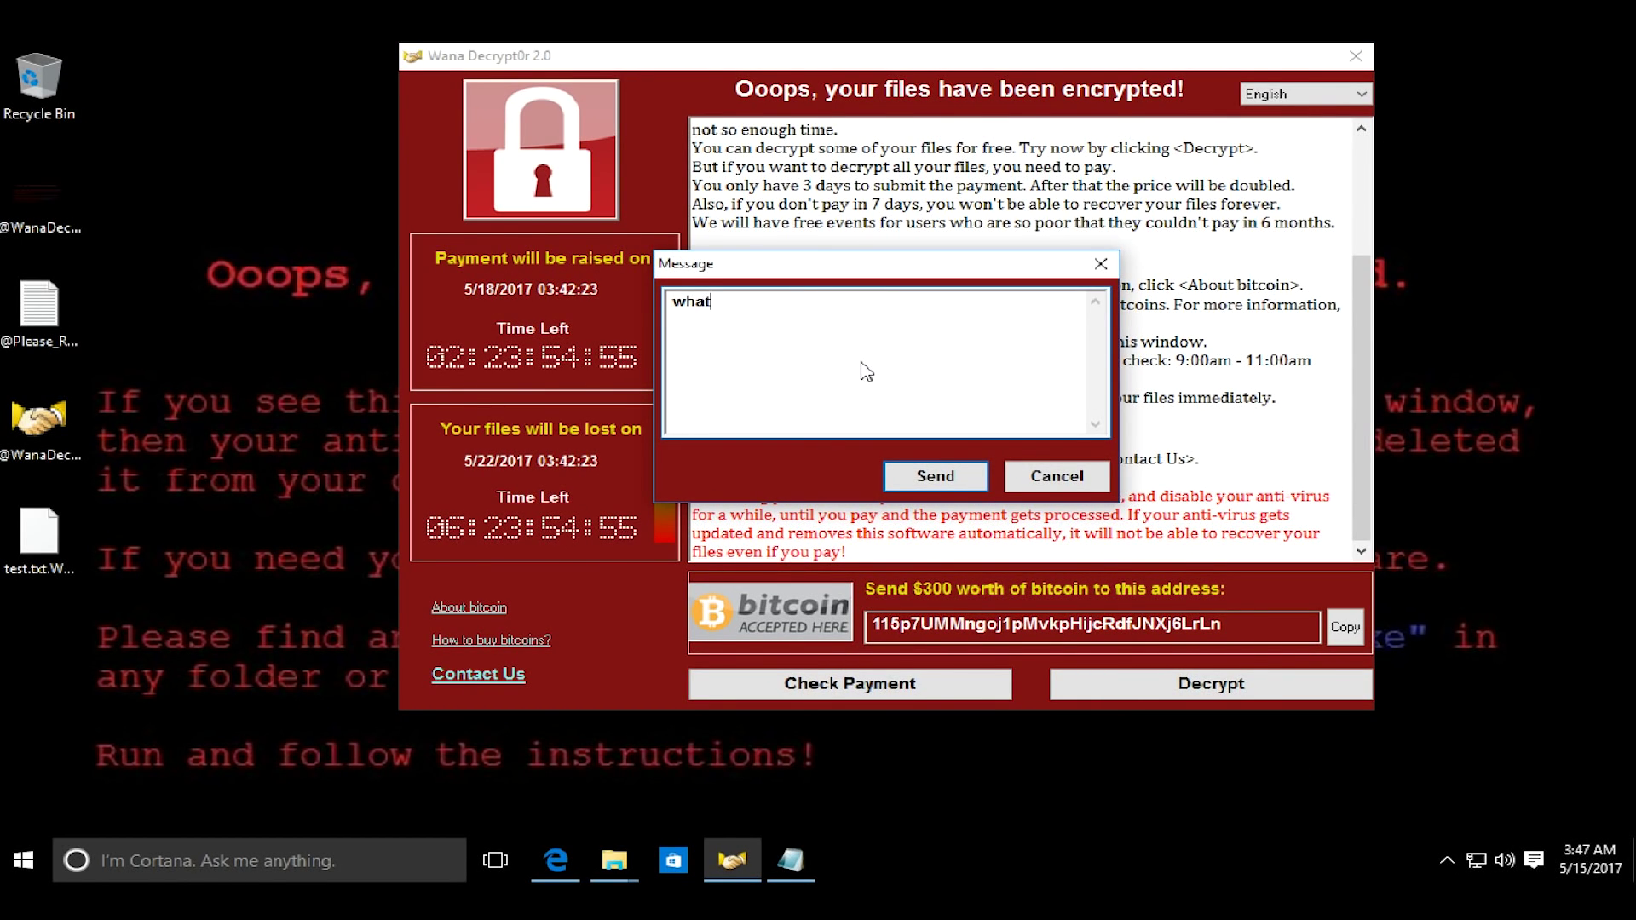
type(" has happened ?")
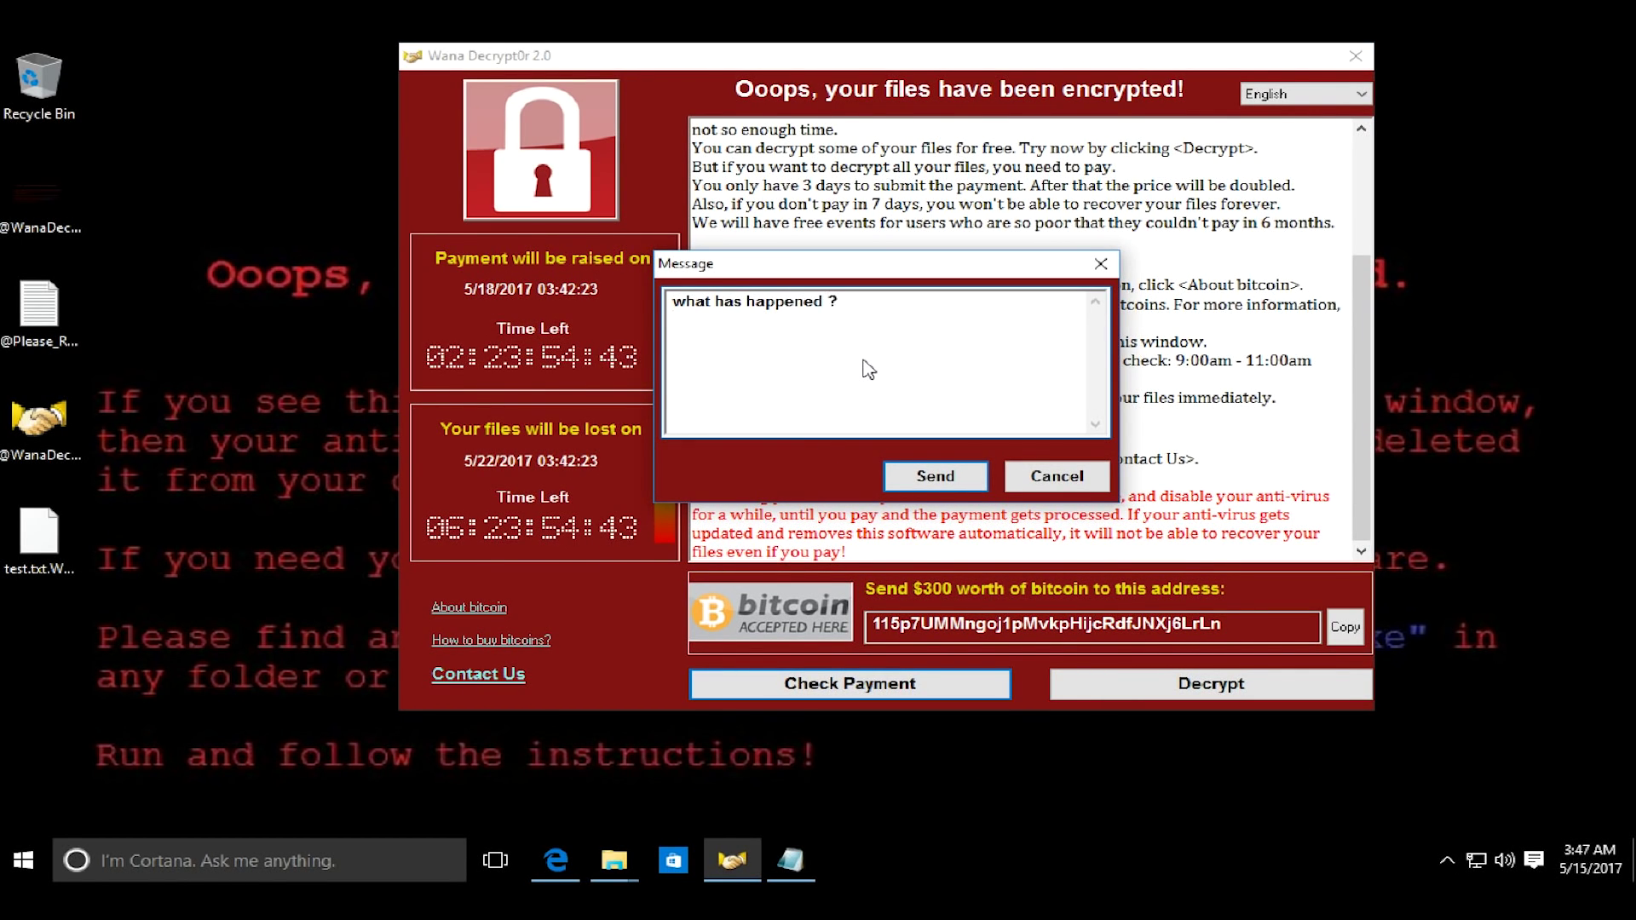
left_click(952, 482)
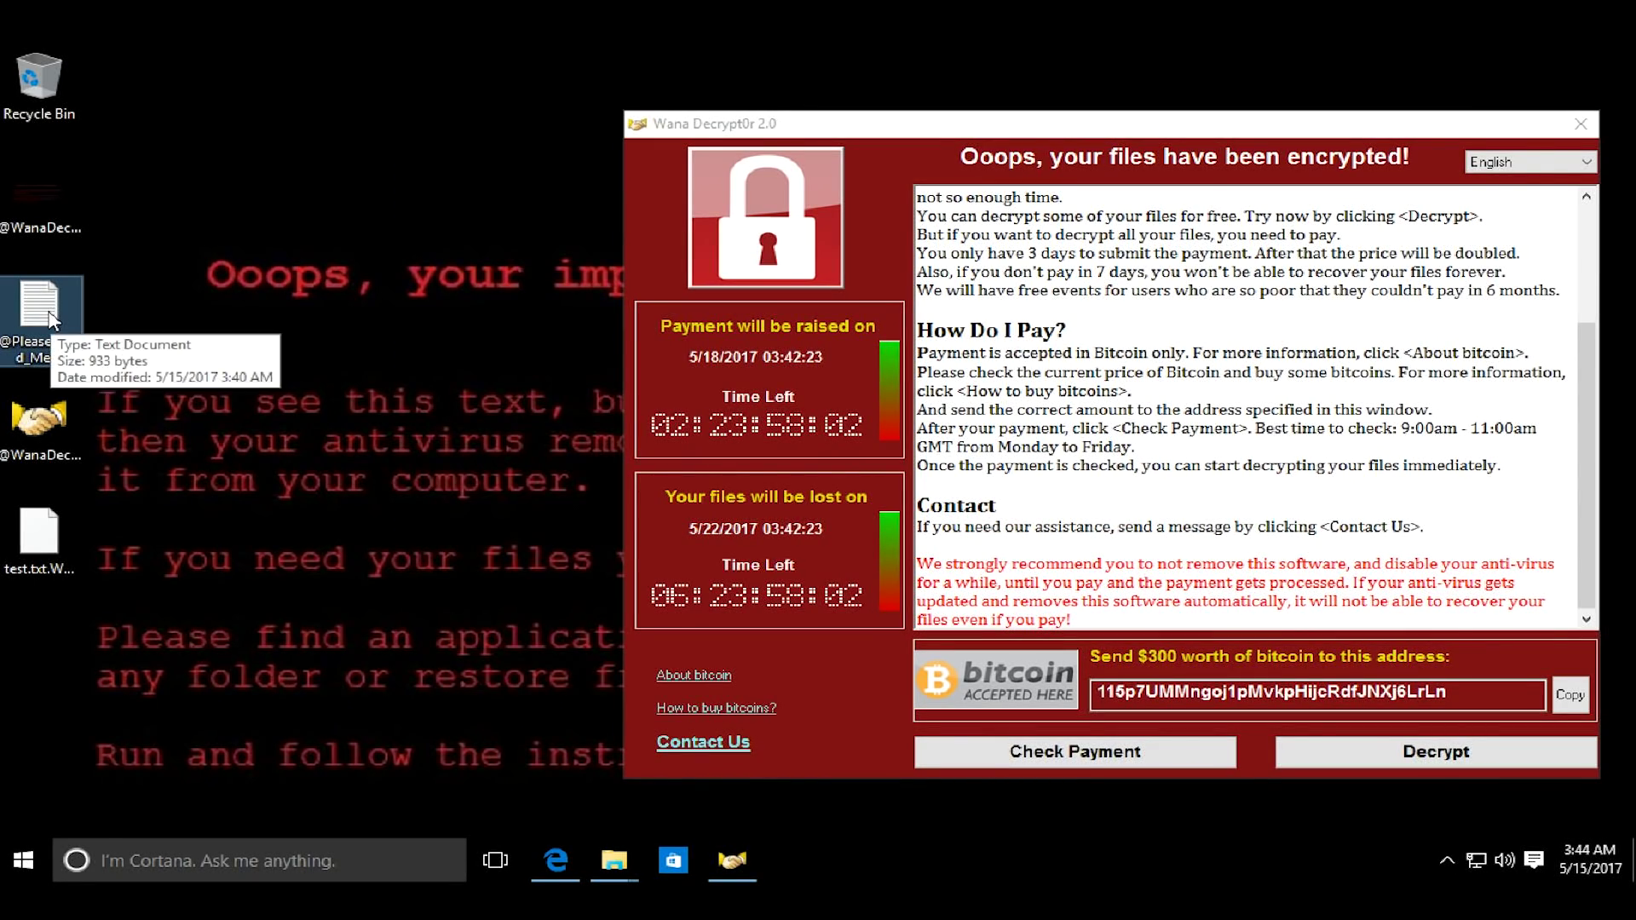
double_click(49, 317)
left_click_drag(43, 223, 217, 226)
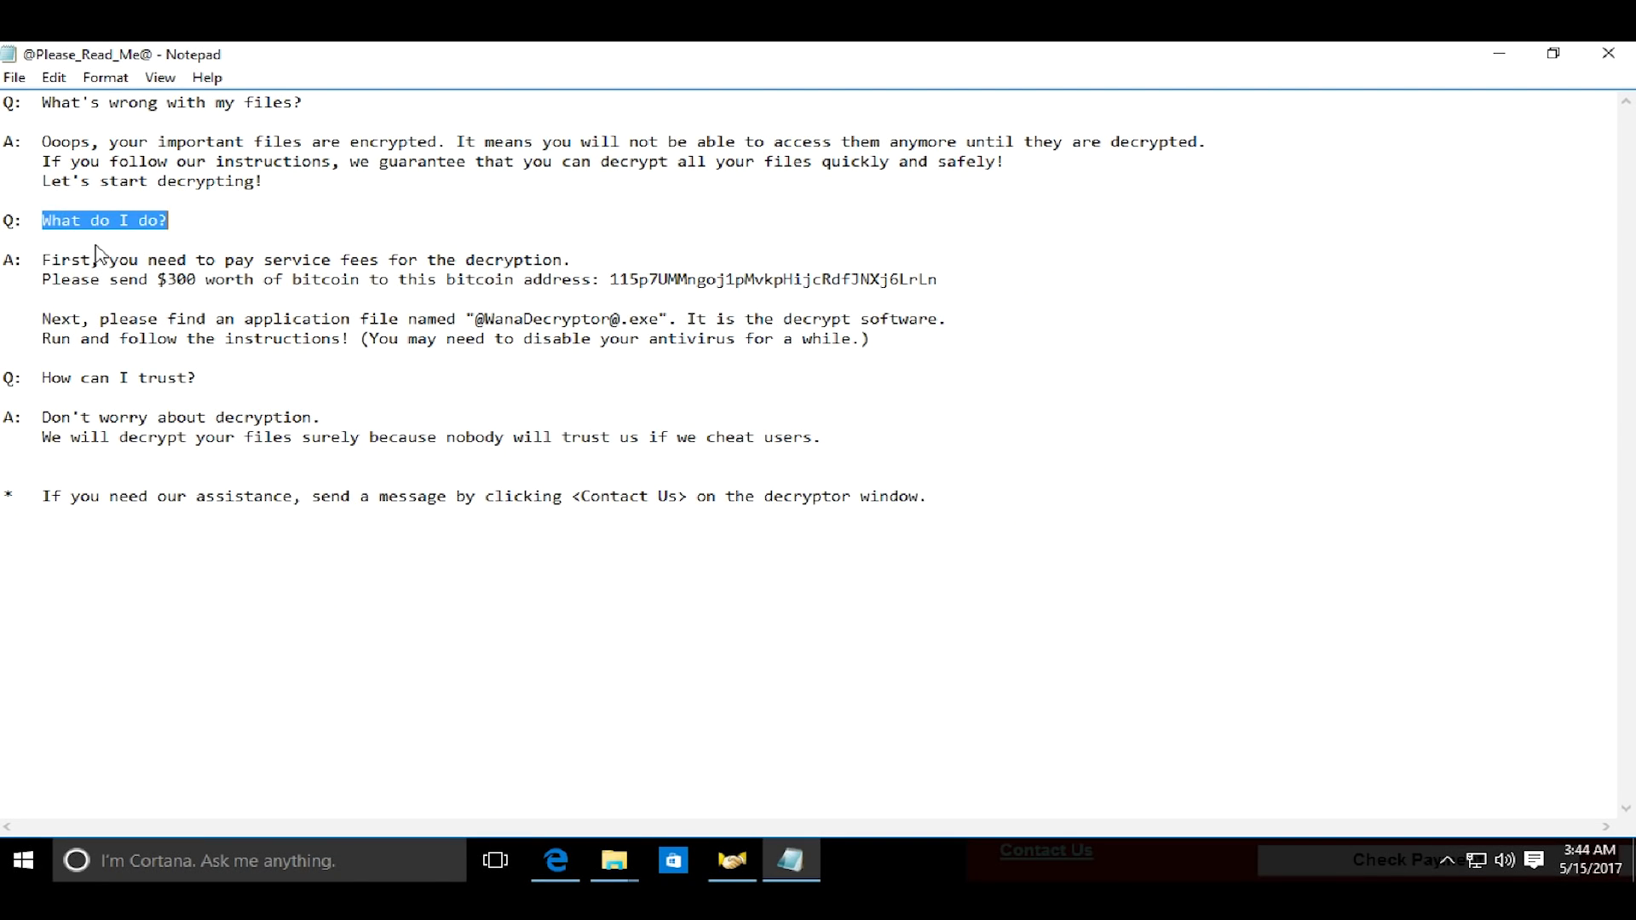
left_click_drag(36, 264, 210, 268)
left_click_drag(36, 264, 391, 271)
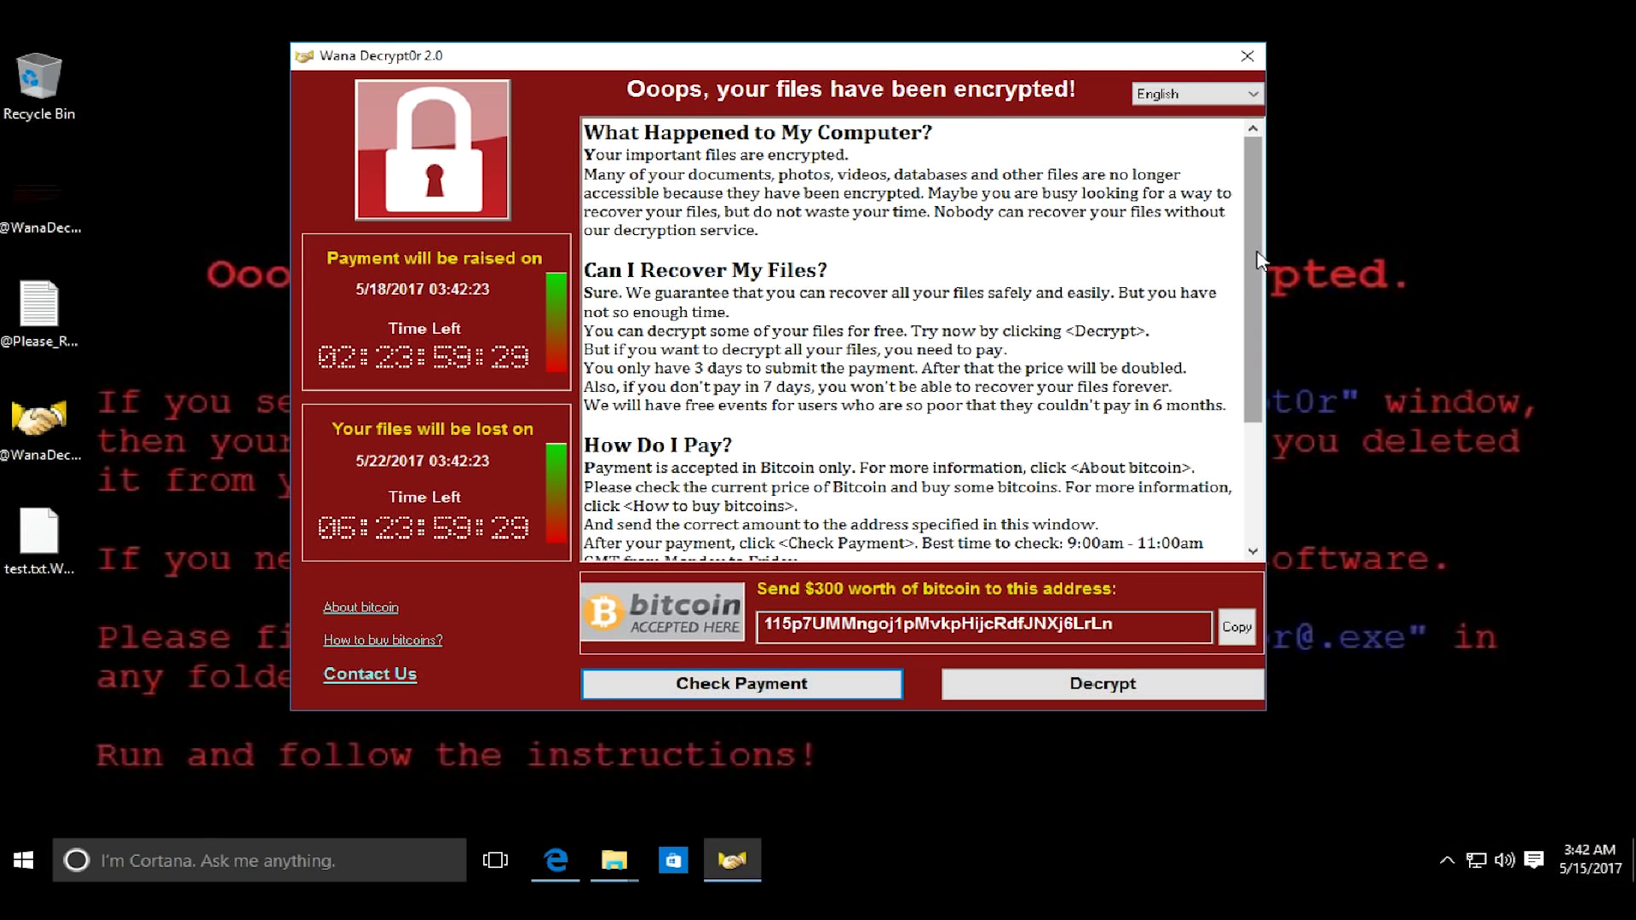
left_click_drag(585, 137, 1199, 243)
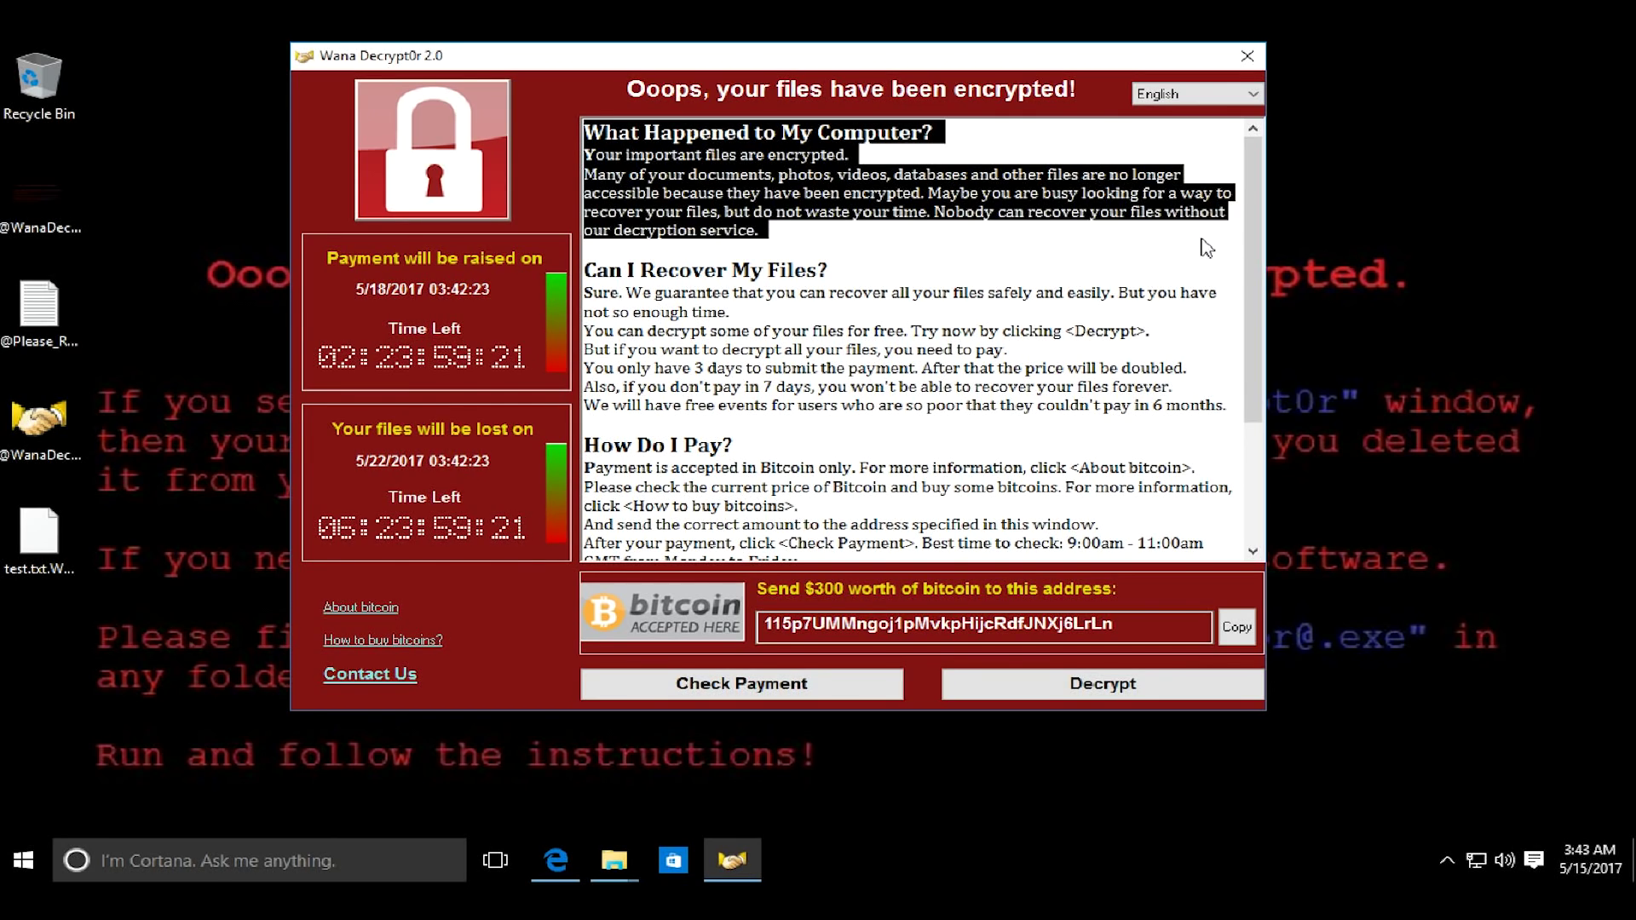
left_click(1199, 242)
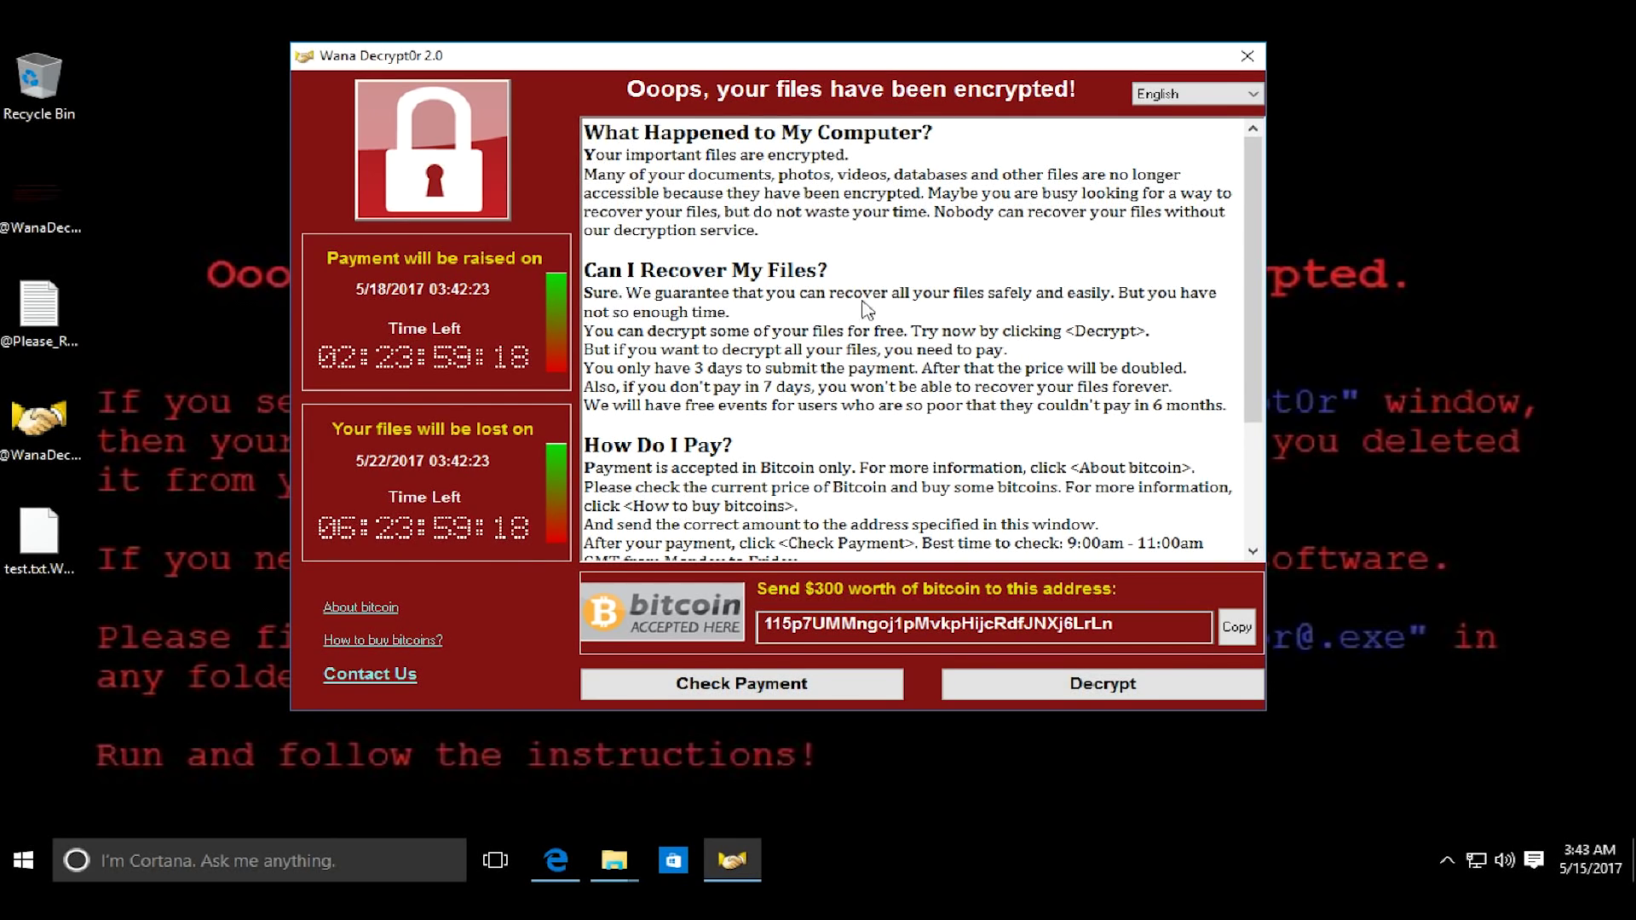
triple_click(952, 300)
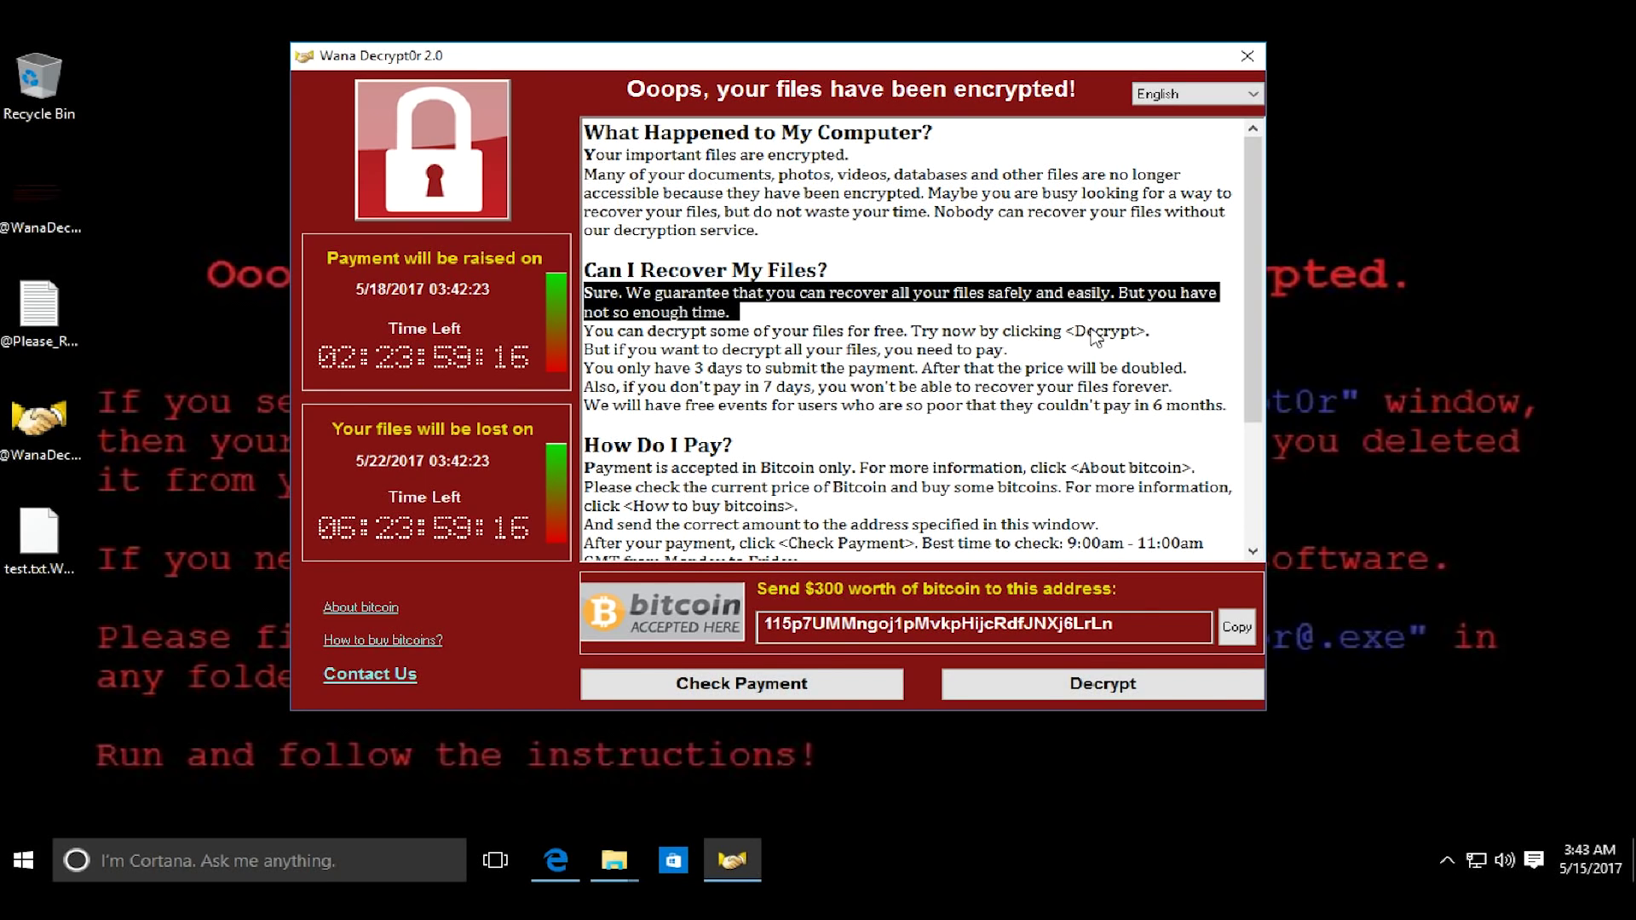
left_click(806, 331)
Open test.txt.WNCRY in Notepad using Open with
left_click(198, 146)
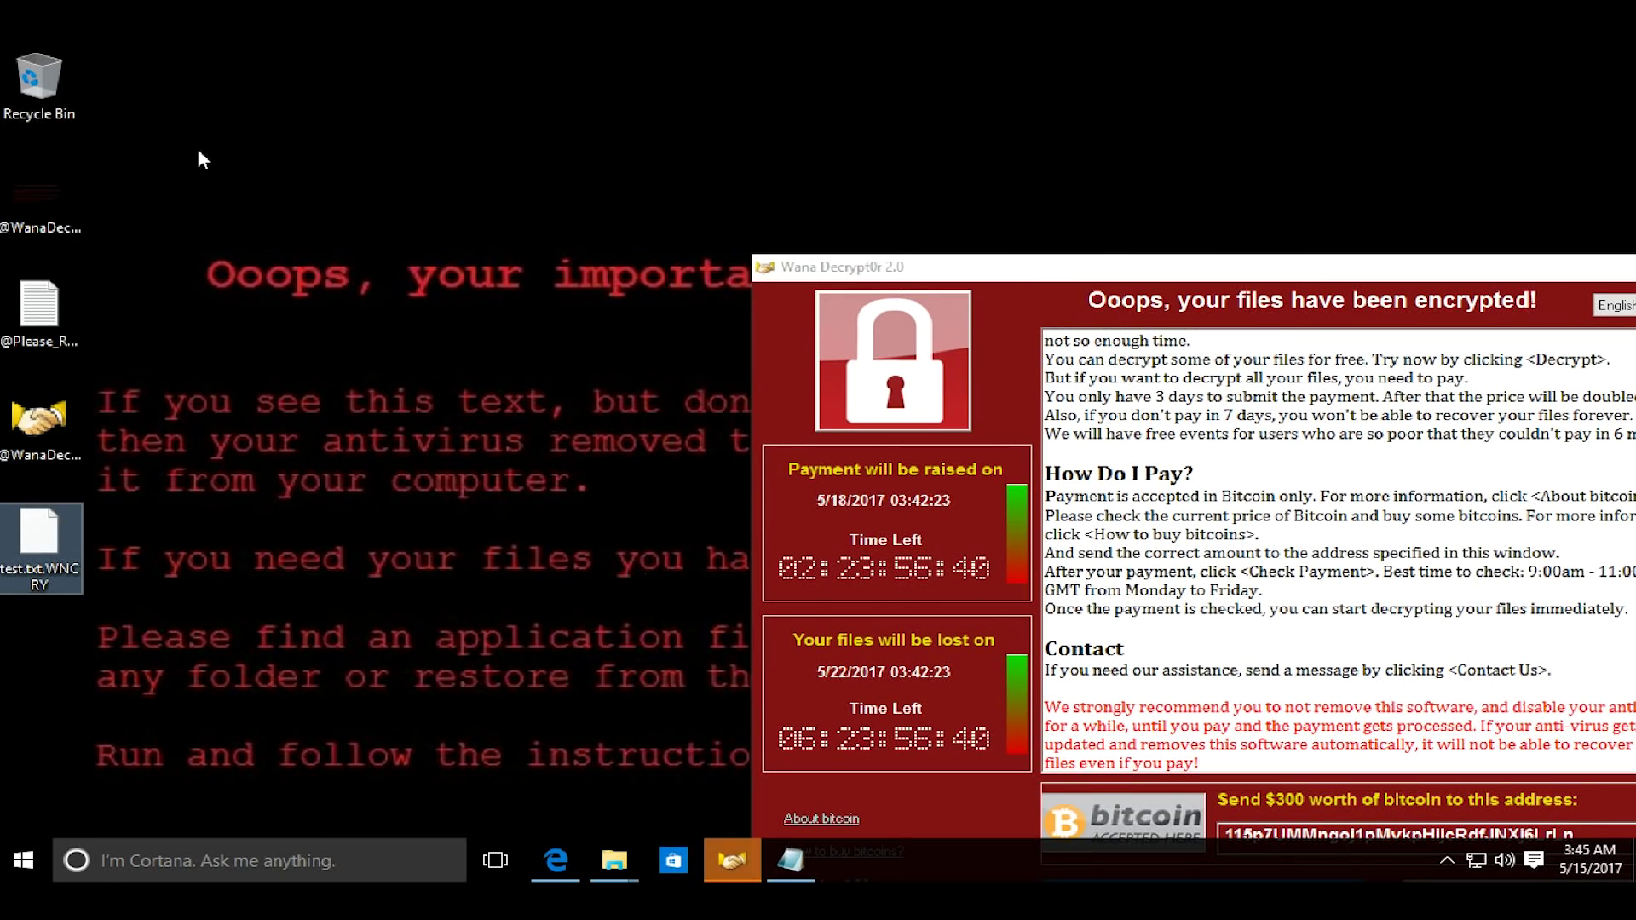
left_click(706, 375)
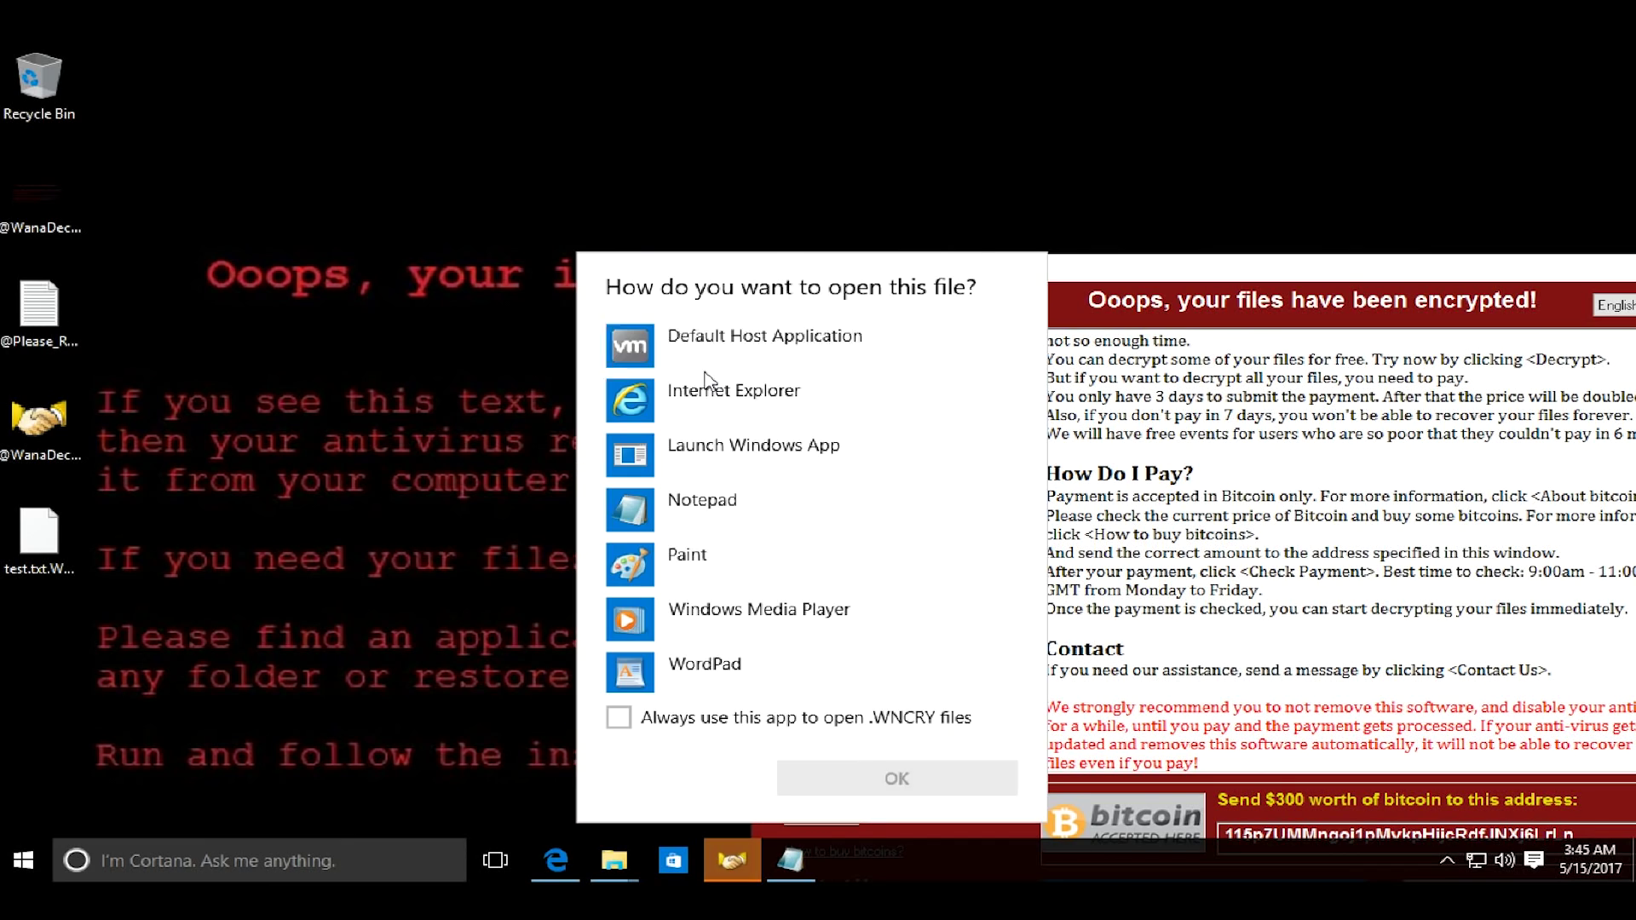
double_click(856, 526)
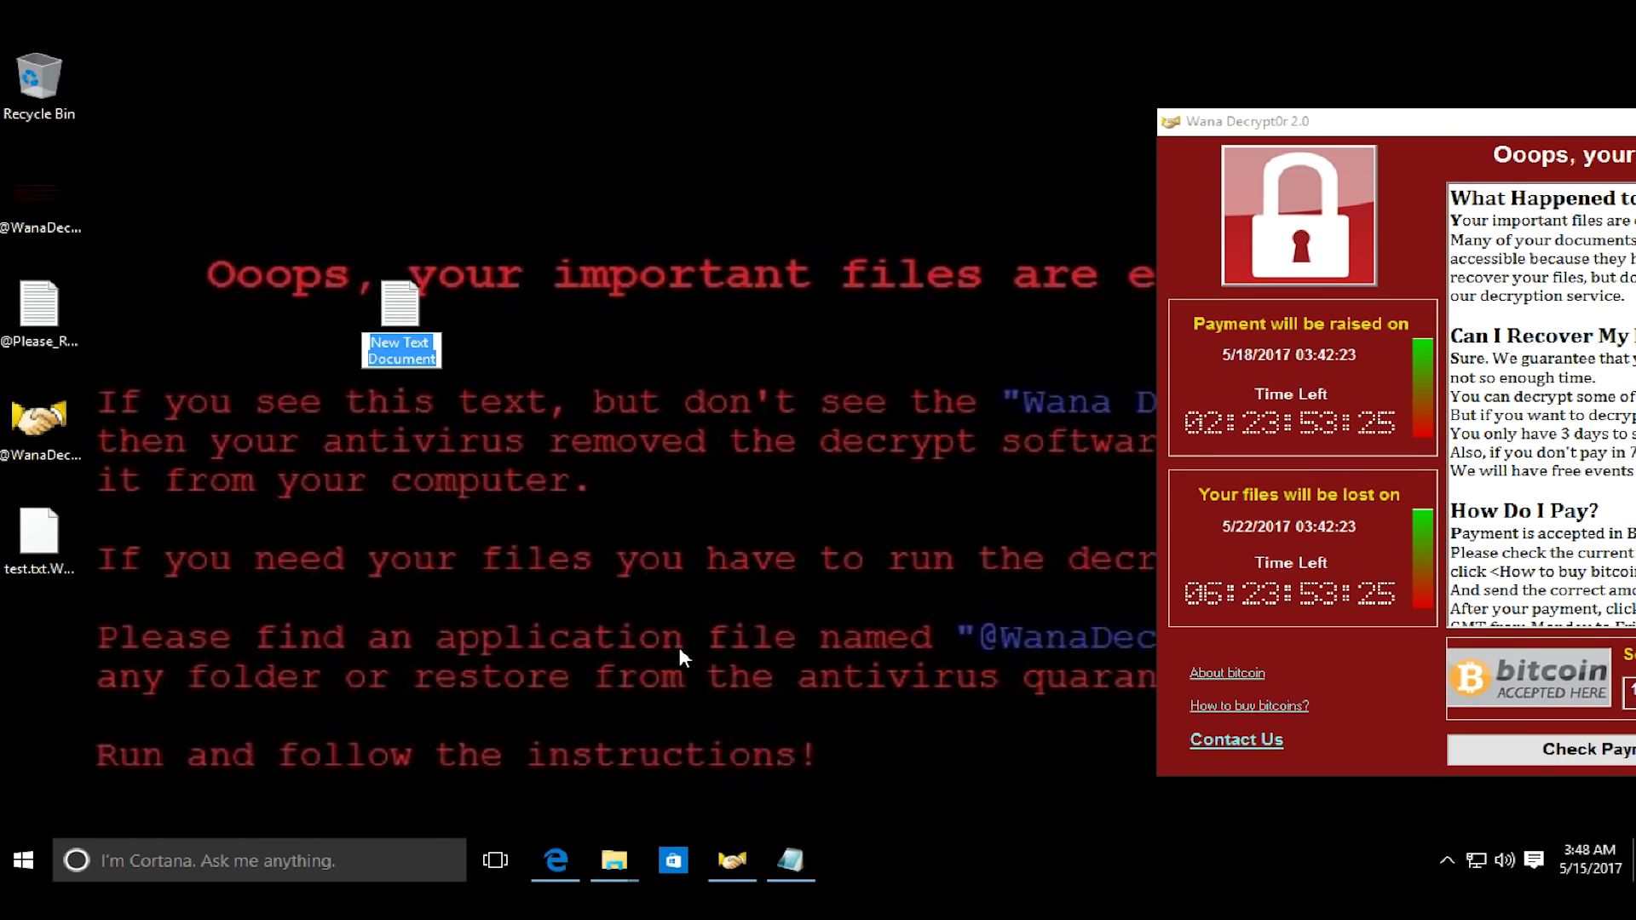
Enter the text 'important 1 billion' and 'ion...!', then close Notepad
type("important 1 billion")
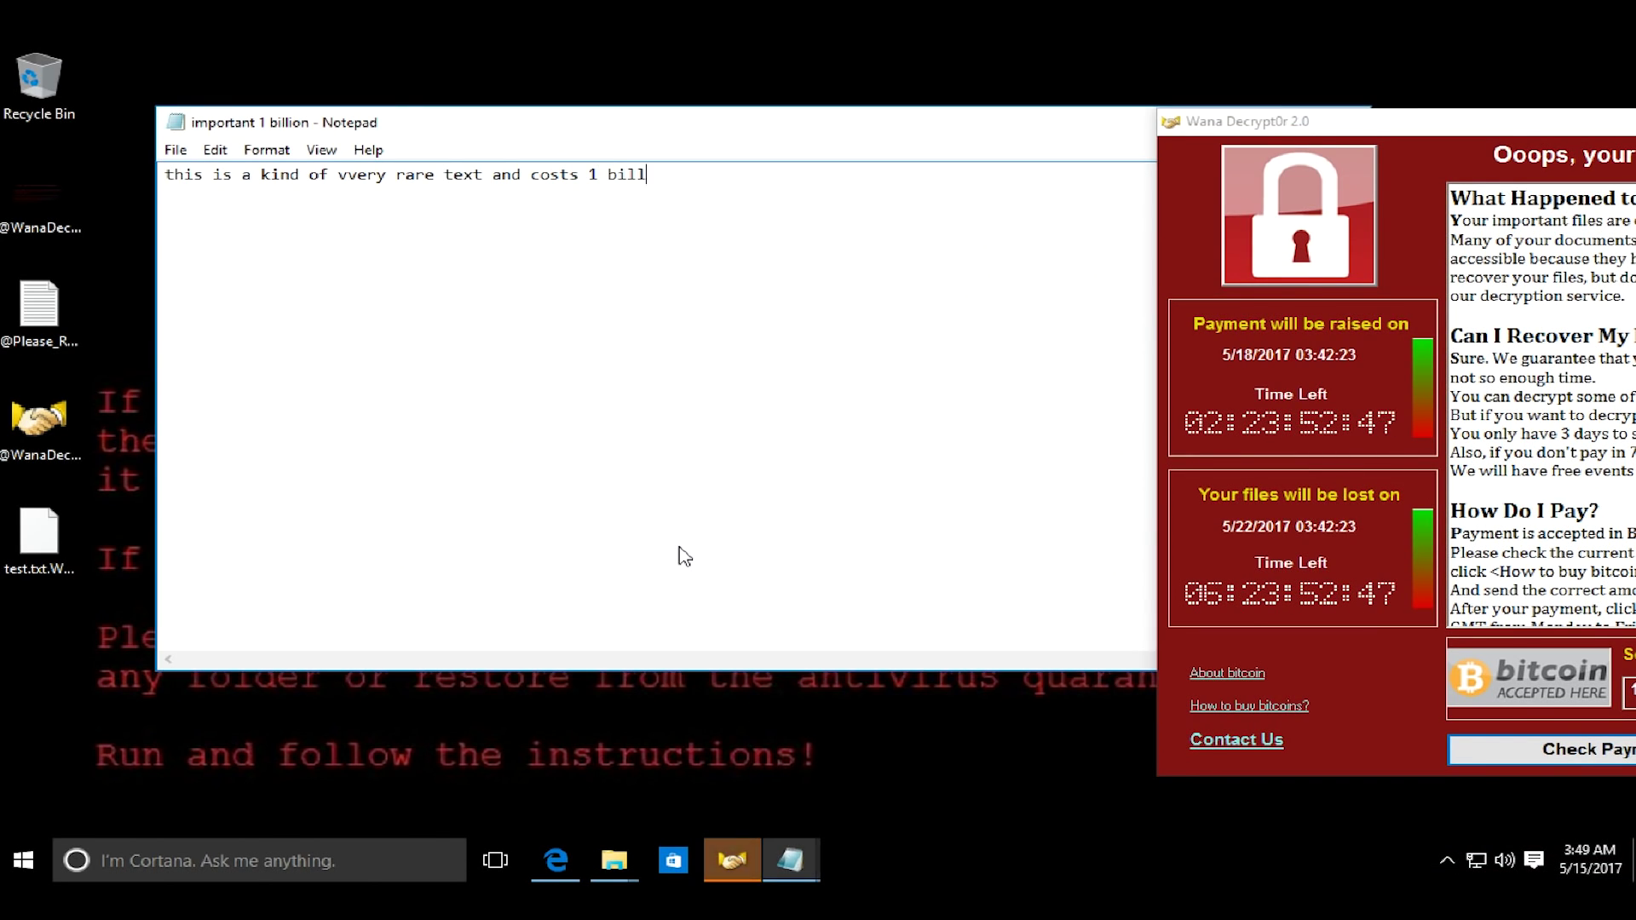
type("ion...!")
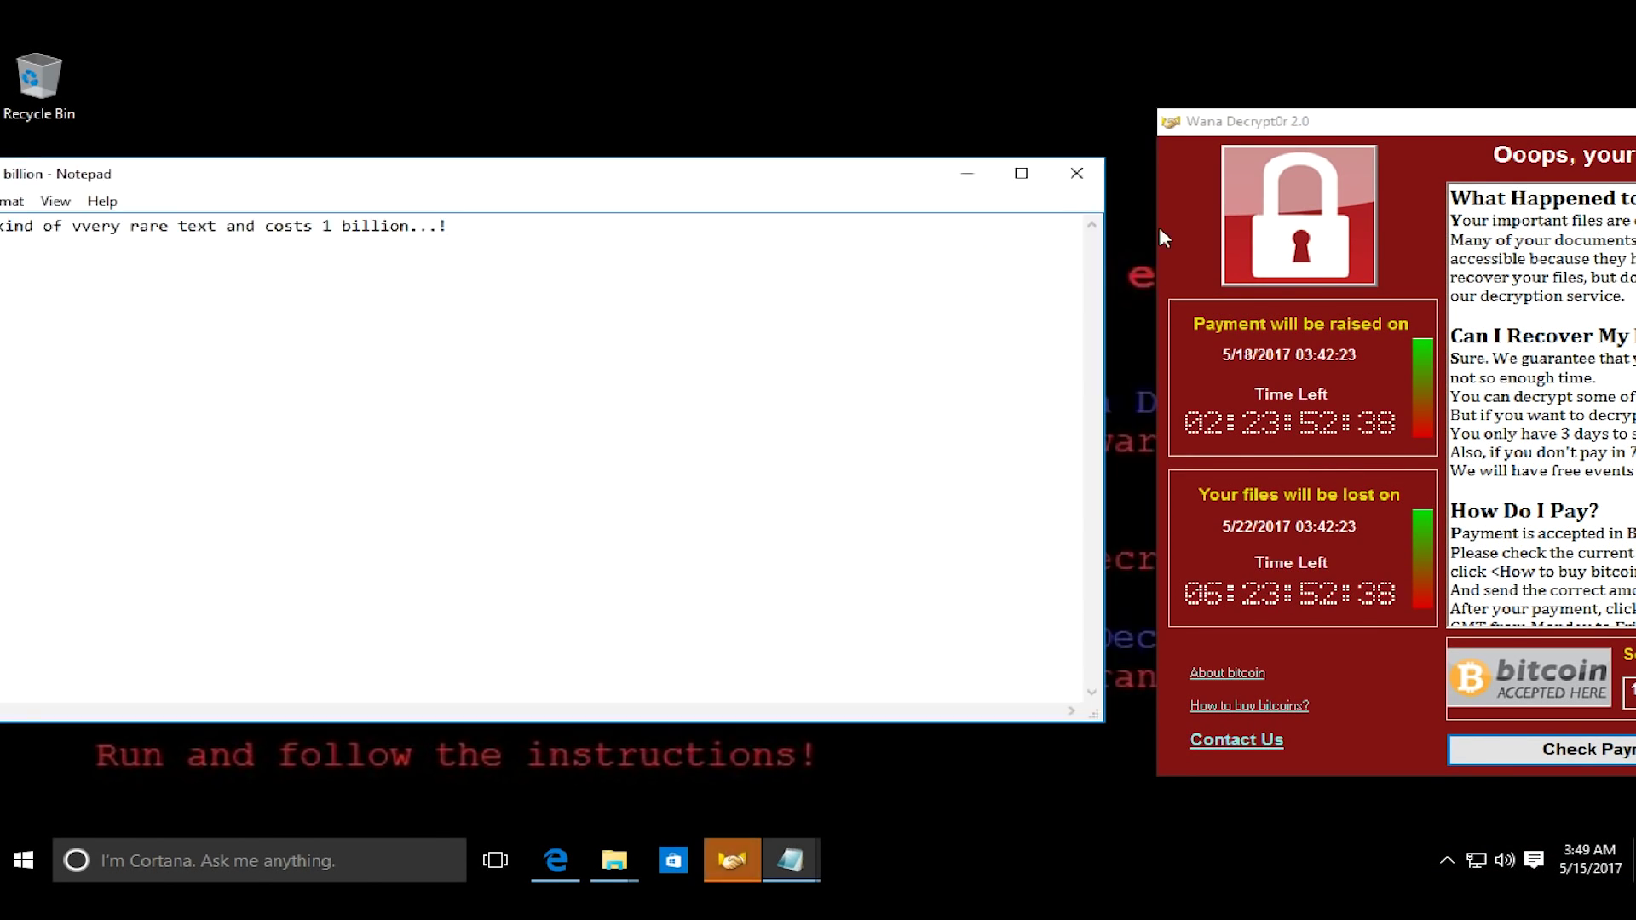
left_click(1076, 173)
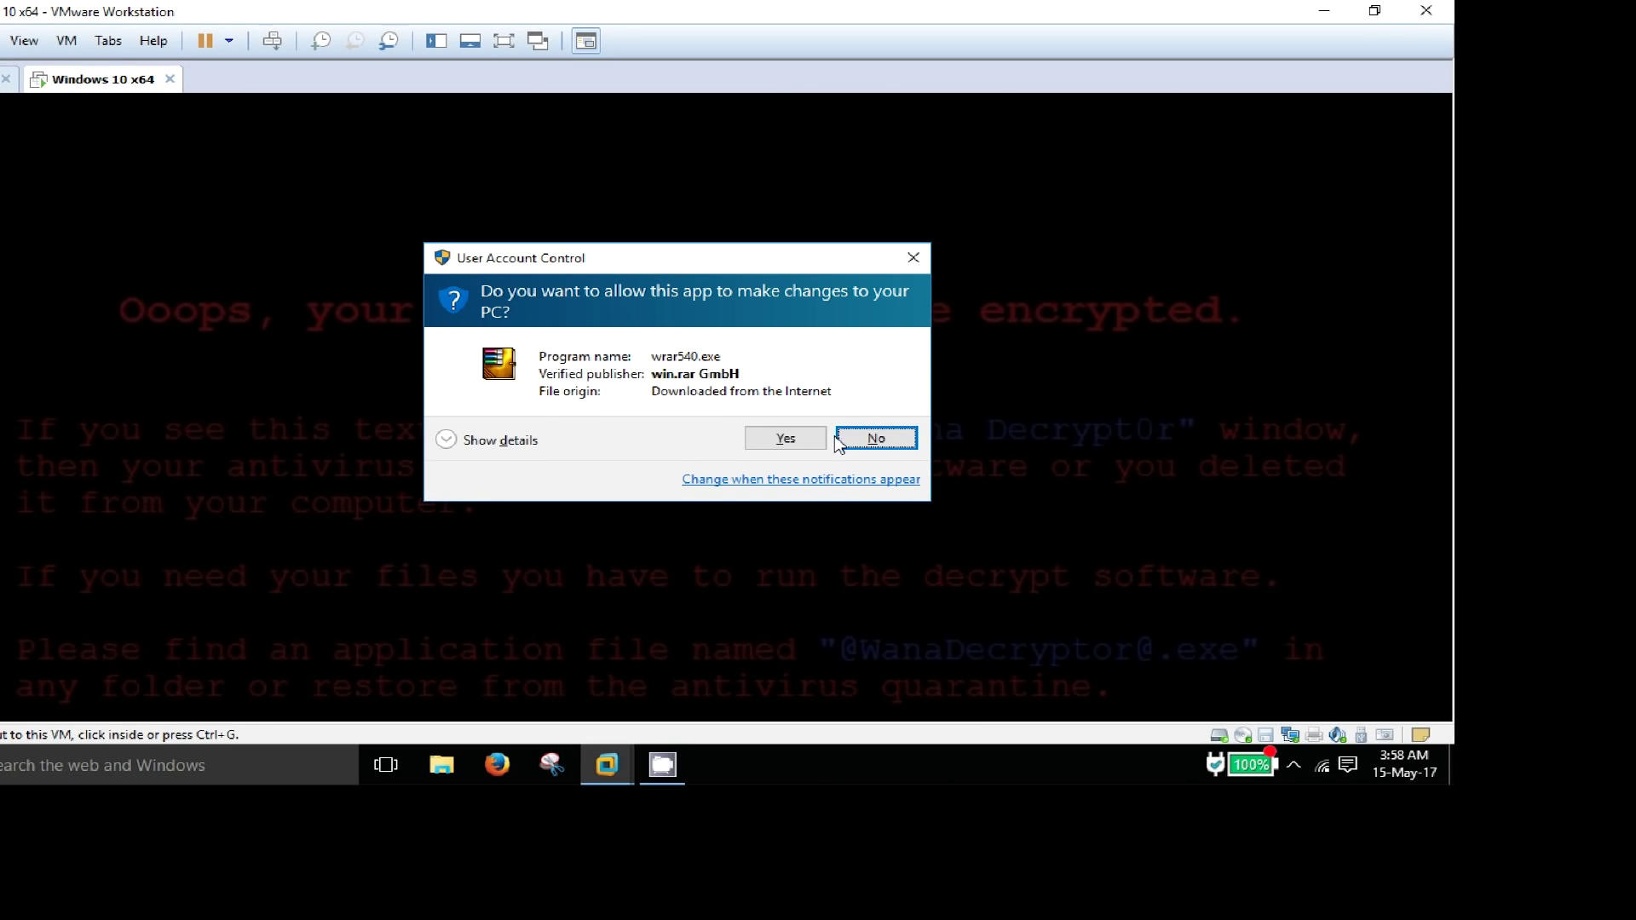
Return input control to the virtual machine at the wrar540 User Account Control prompt
left_click(869, 444)
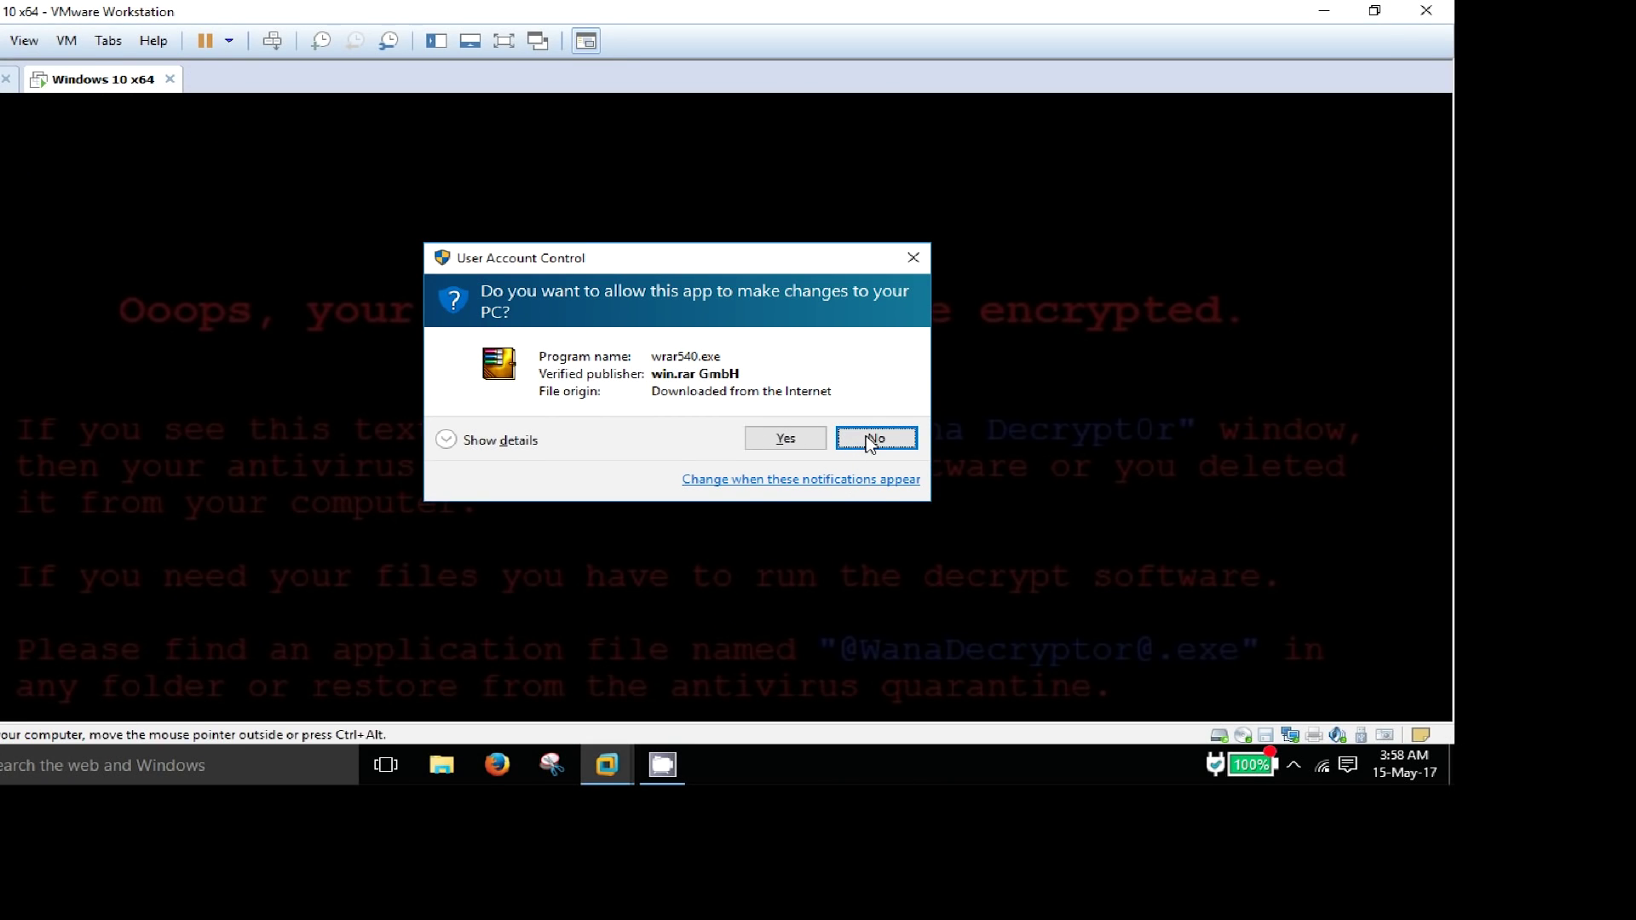